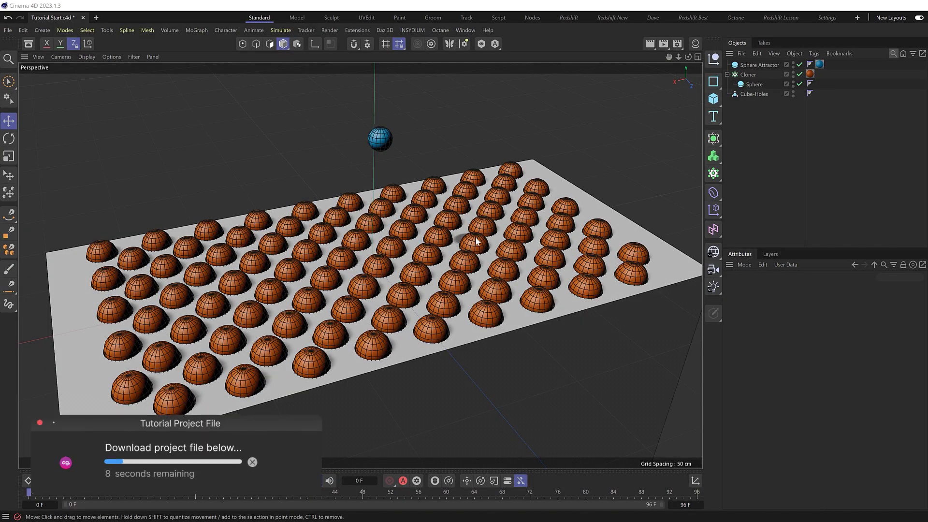
# Step: Re-enable the Cloner and the Sphere so the clones reappear
pyautogui.click(750, 74)
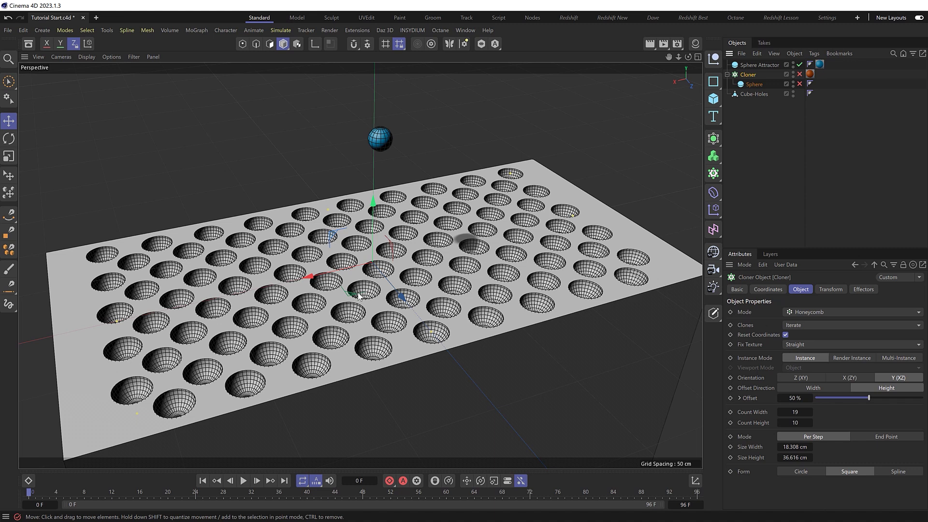
pyautogui.click(799, 74)
pyautogui.click(799, 84)
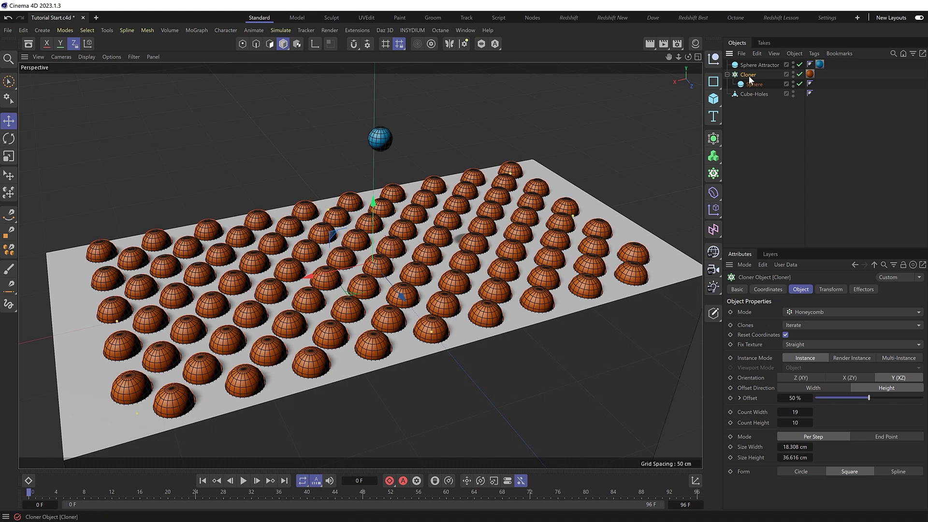
# Step: Add a Cloth tag to the Cloner
pyautogui.hotkey('shift', 'c')
pyautogui.write('cloth')
pyautogui.press('Return')
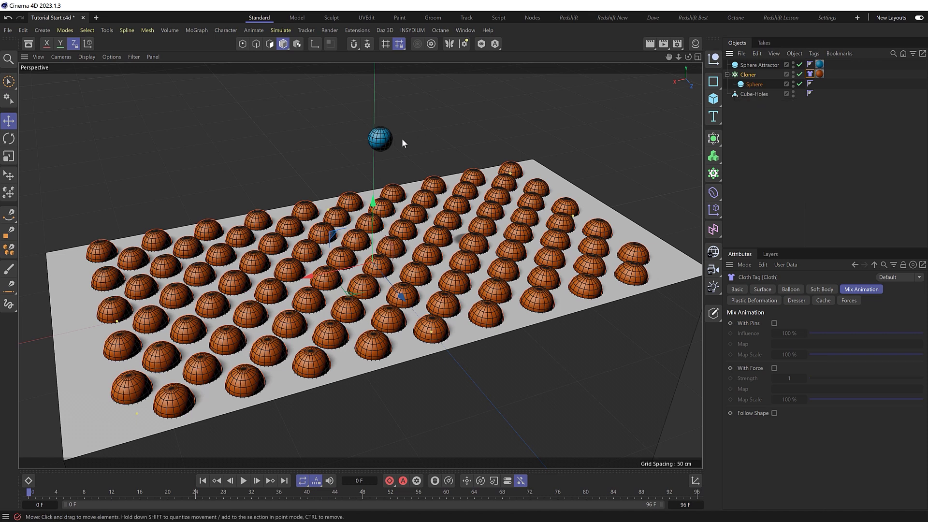
# Step: Create an Attractor force under the Sphere Attractor
pyautogui.click(749, 65)
pyautogui.hotkey('shift', 'c')
pyautogui.write('a')
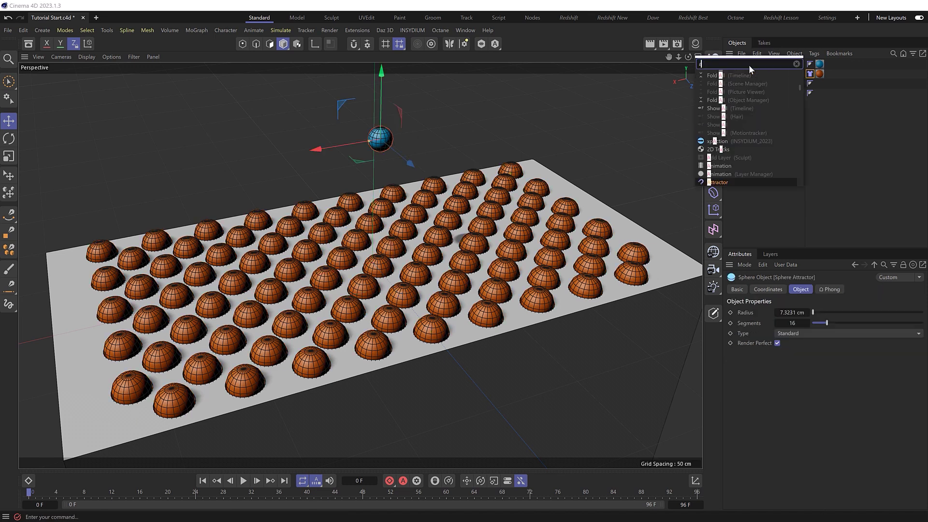
pyautogui.write('t')
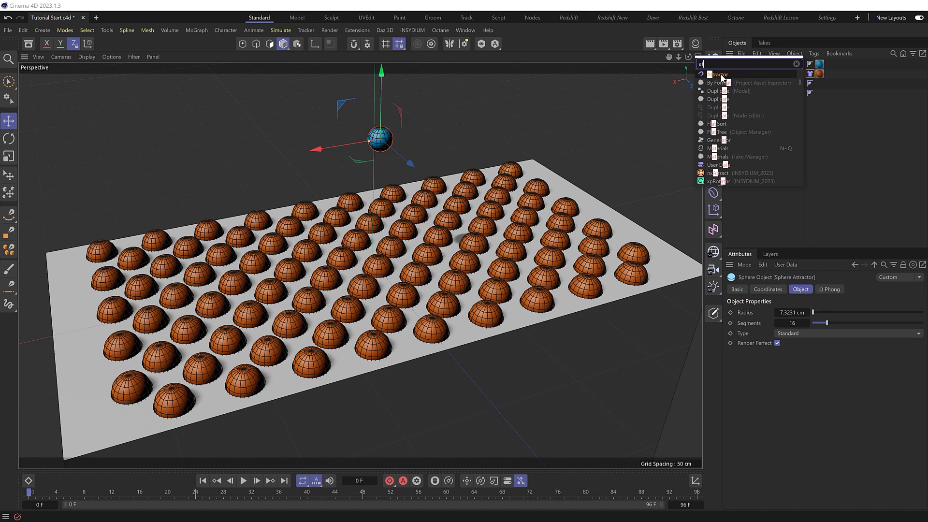
pyautogui.click(720, 75)
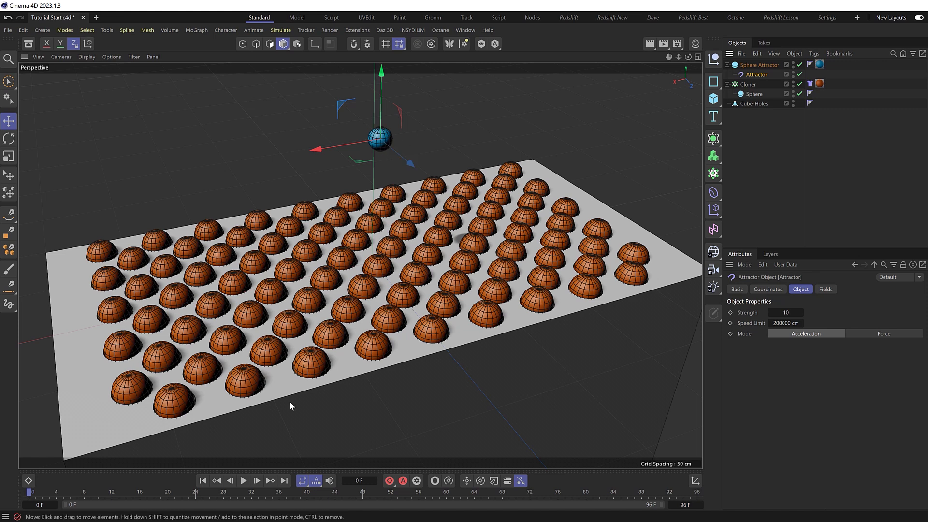
# Step: Test-play the simulation, stop it, and return to the first frame
pyautogui.click(243, 480)
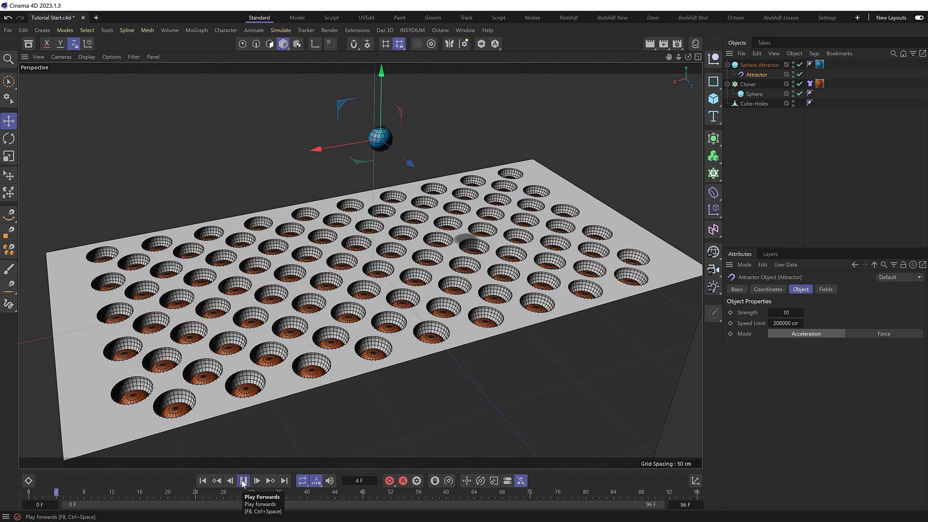
pyautogui.click(243, 481)
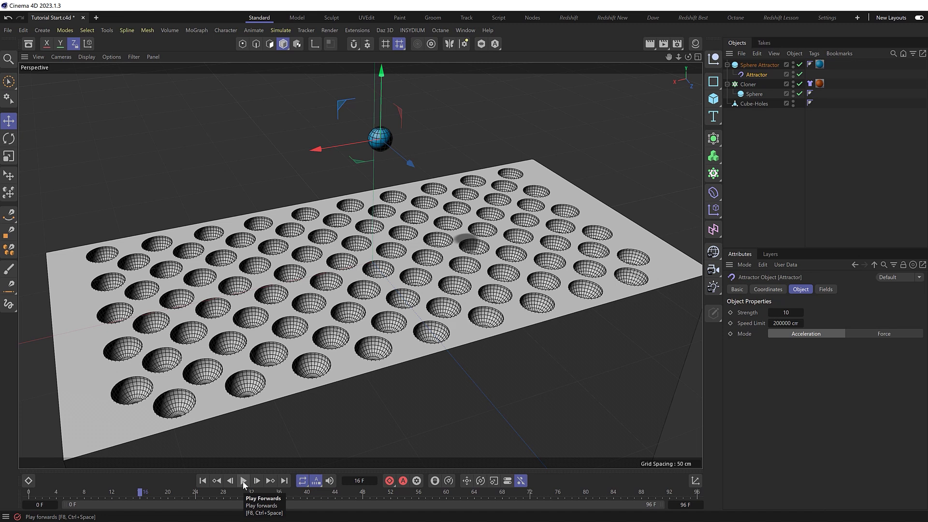
pyautogui.hotkey('shift', 'f')
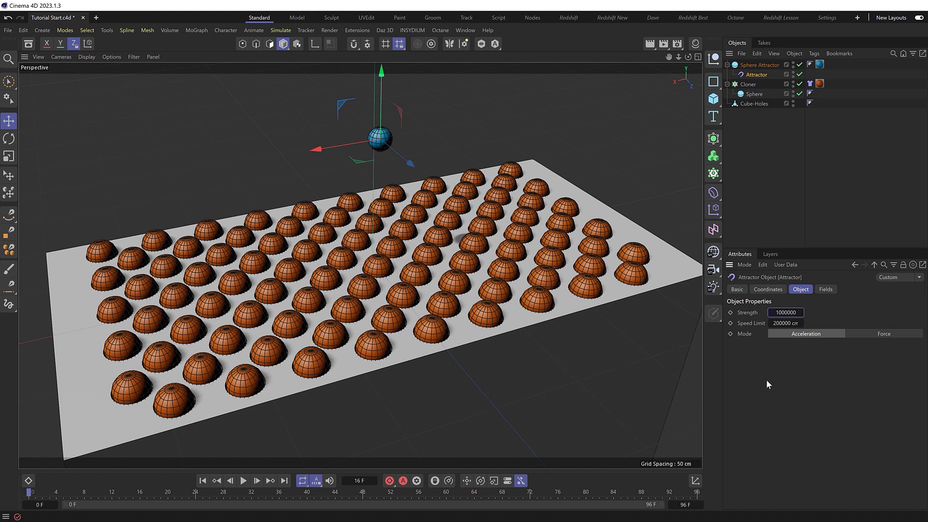
# Step: Test the attractor, then set its Speed Limit to 200 cm and replay
pyautogui.press('F8')
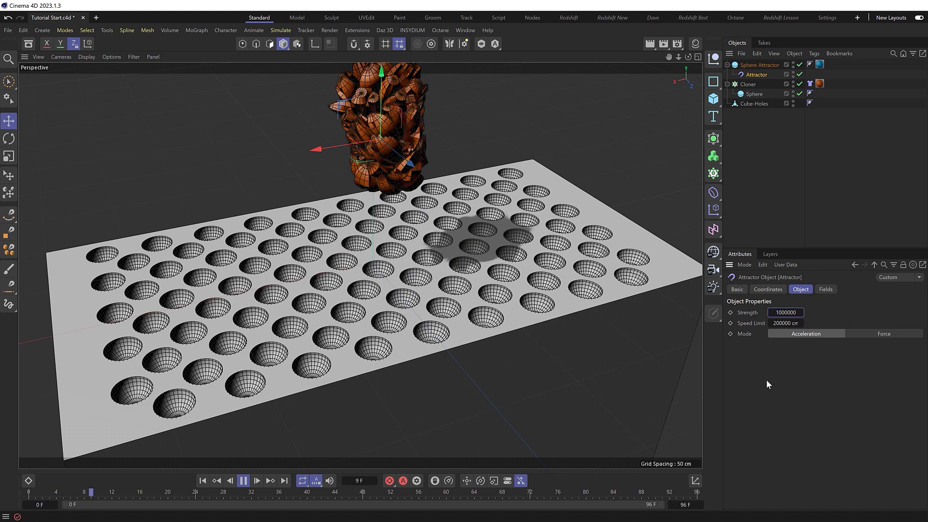
pyautogui.press('F8')
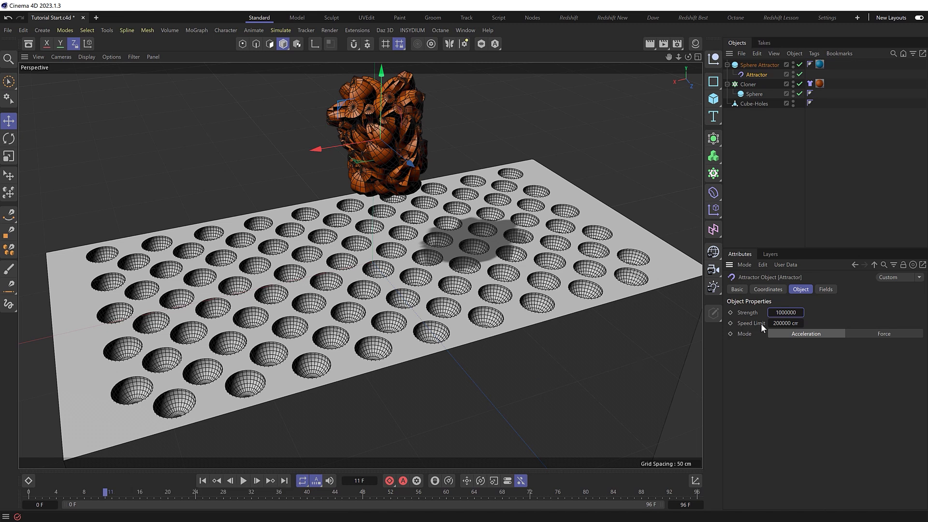
pyautogui.click(784, 323)
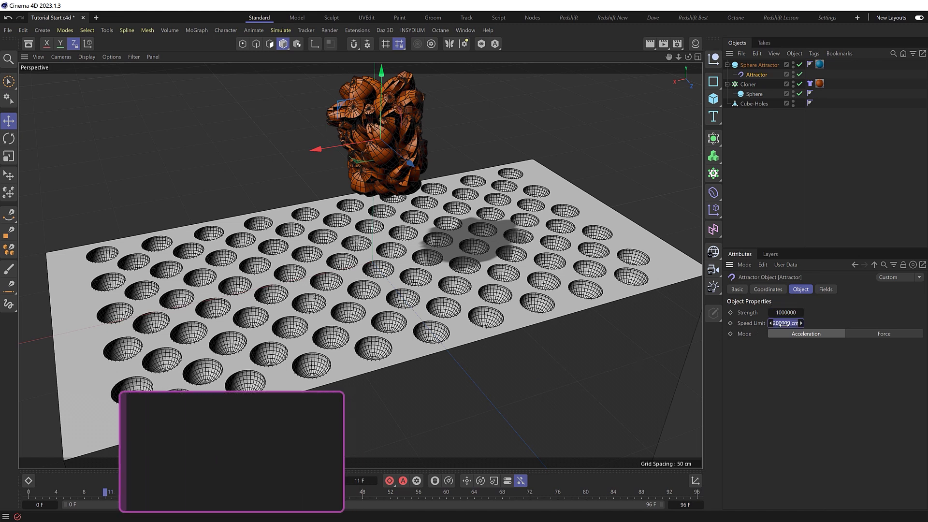
pyautogui.write('200')
pyautogui.press('Return')
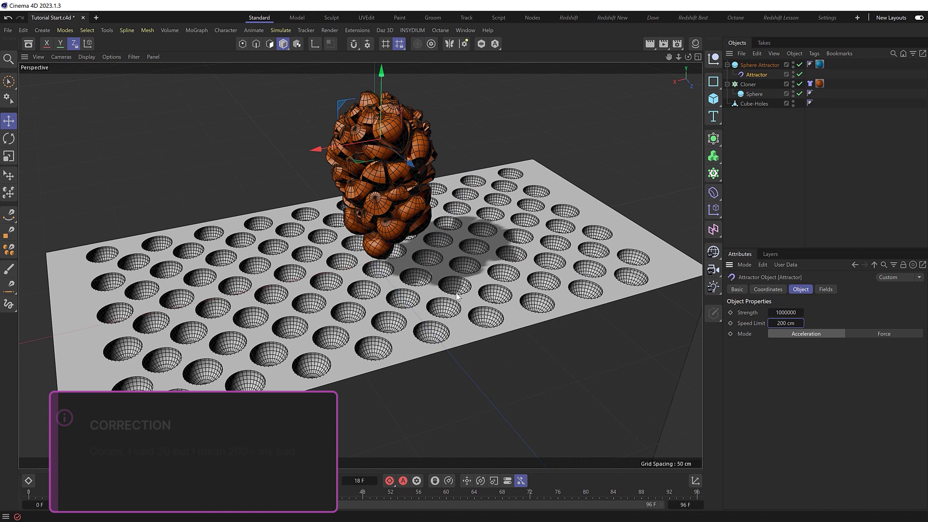
pyautogui.press('F8')
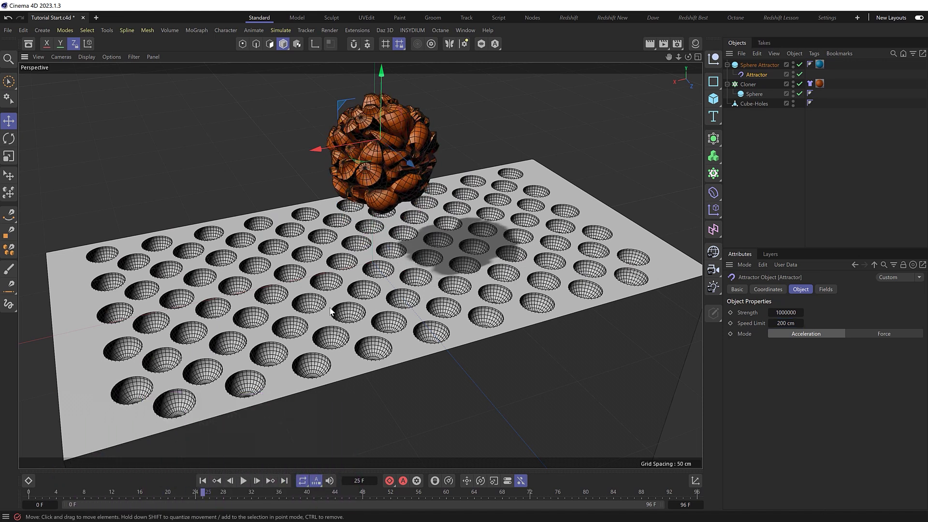
# Step: Give Cube-Holes a Collider tag and test-play the simulation from the start
pyautogui.hotkey('shift', 'f')
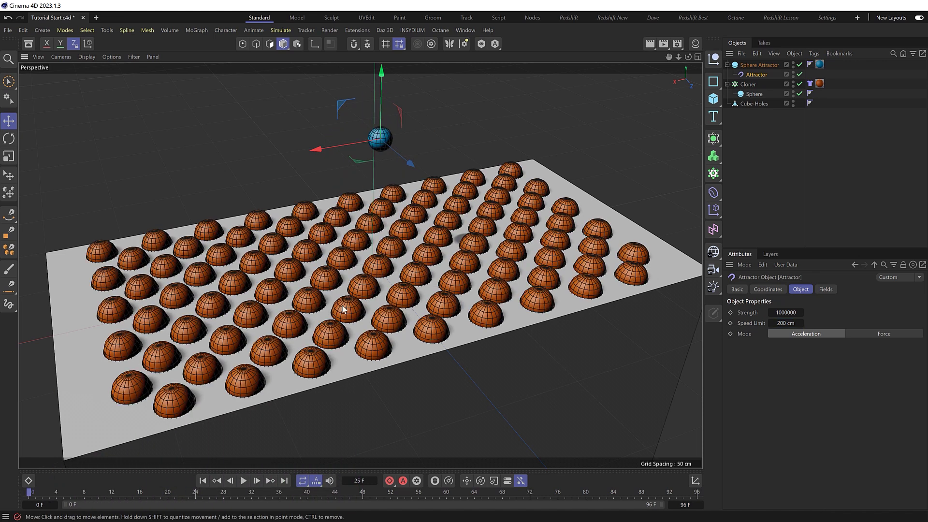
pyautogui.click(753, 103)
pyautogui.hotkey('shift', 'c')
pyautogui.write('atcoll')
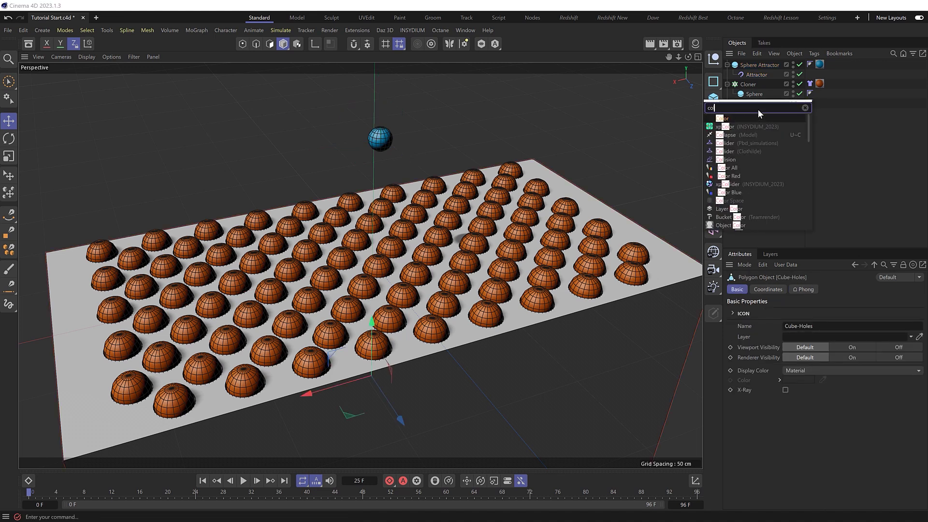
pyautogui.click(746, 118)
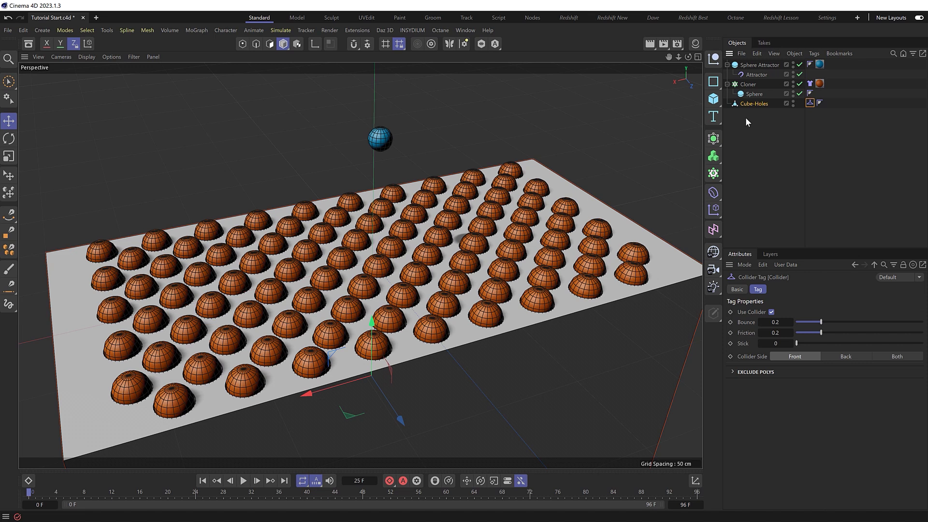
pyautogui.press('F8')
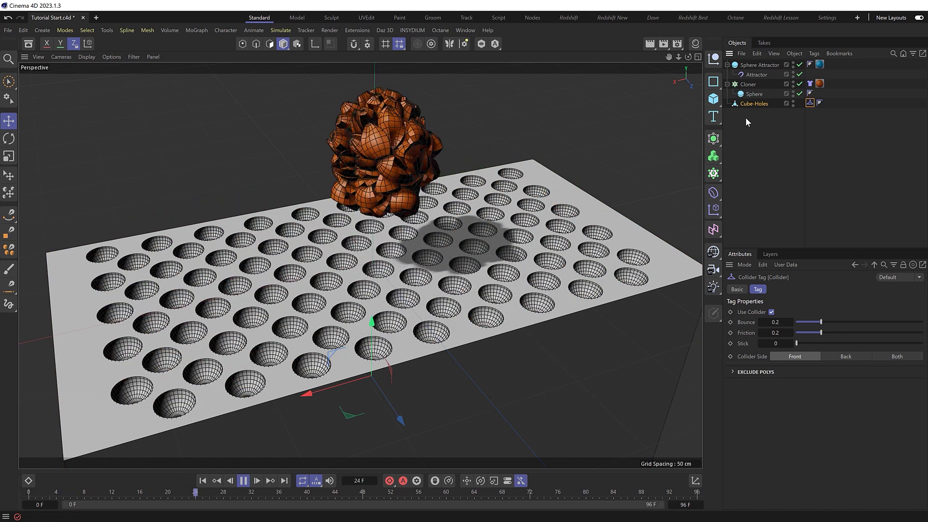
pyautogui.press('F8')
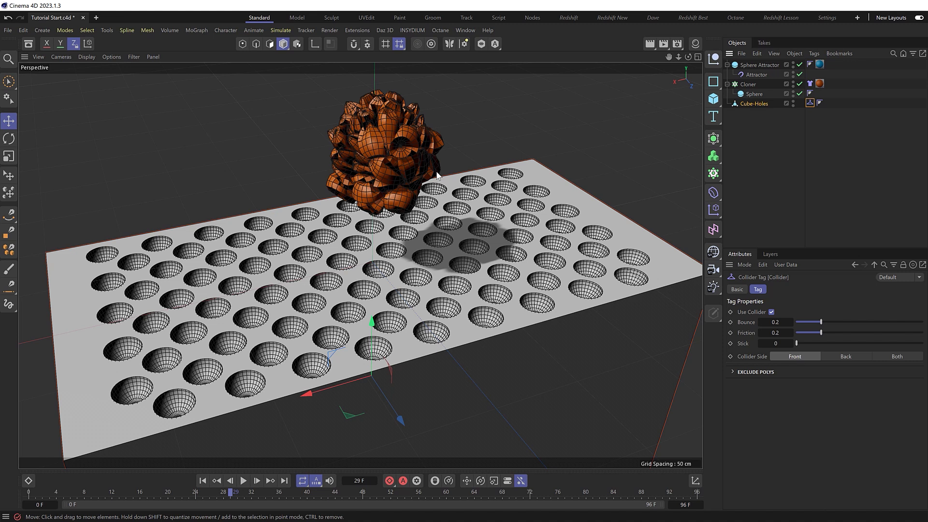
# Step: Set the Cloner's Cloth tag Bendiness to 0 and Mass to 3, then replay
pyautogui.click(810, 85)
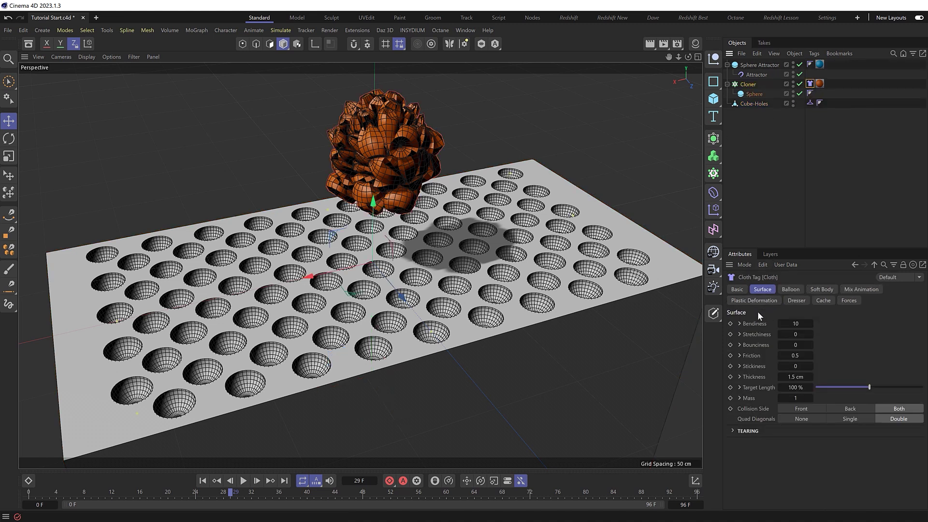
pyautogui.click(796, 324)
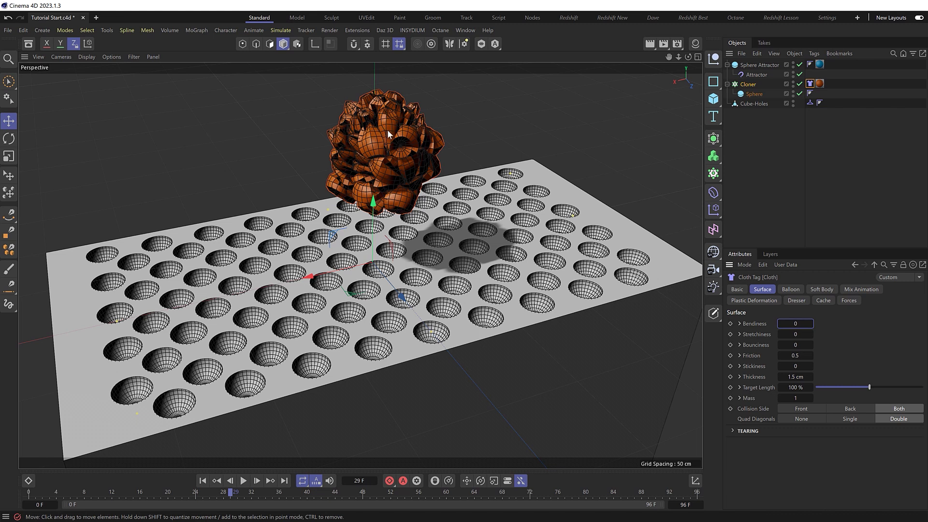
pyautogui.hotkey('shift', 'f')
pyautogui.press('F8')
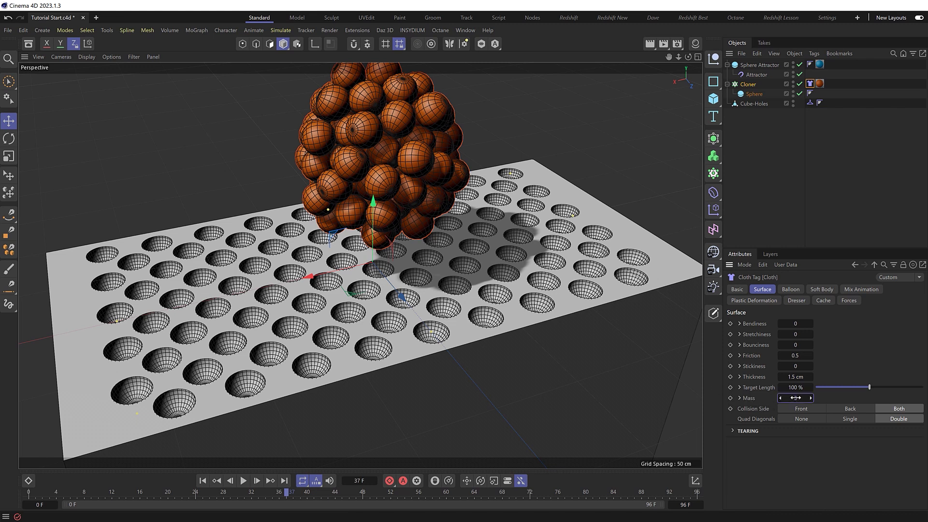
pyautogui.press('F8')
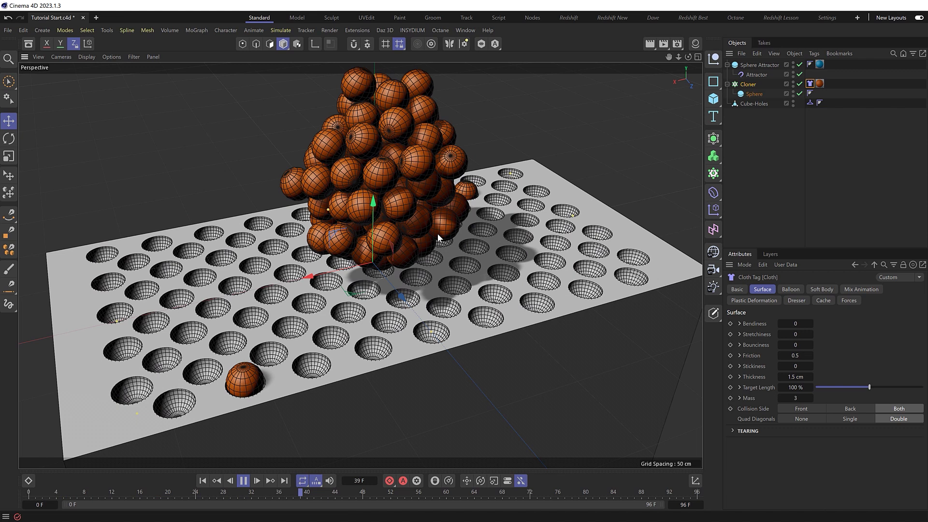
pyautogui.press('F8')
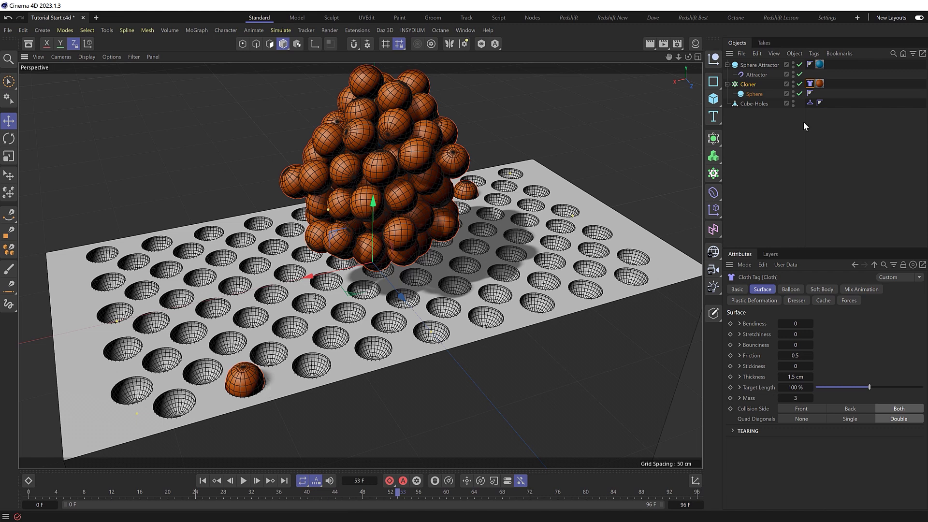
# Step: Lower the Cube-Holes collider's bounce and replay until the clones cluster at frame 54
pyautogui.click(810, 103)
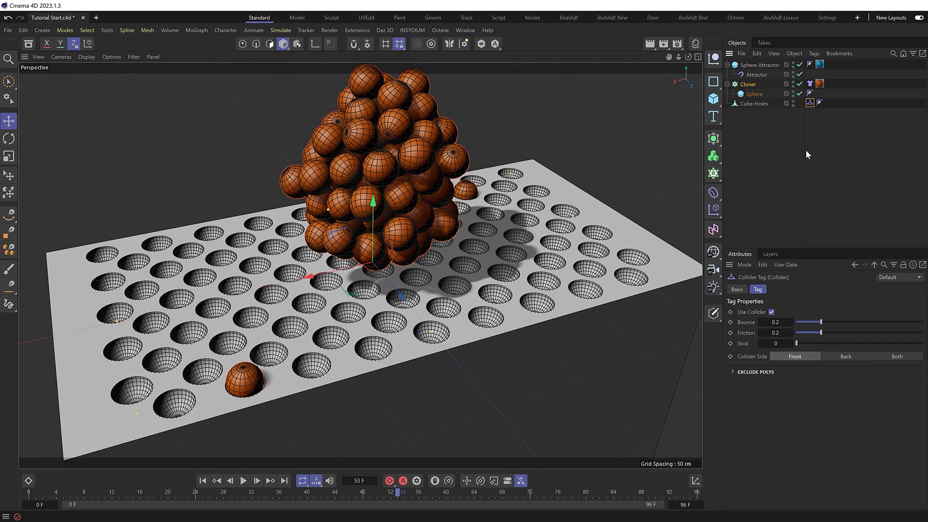
pyautogui.moveTo(813, 321); pyautogui.dragTo(788, 327)
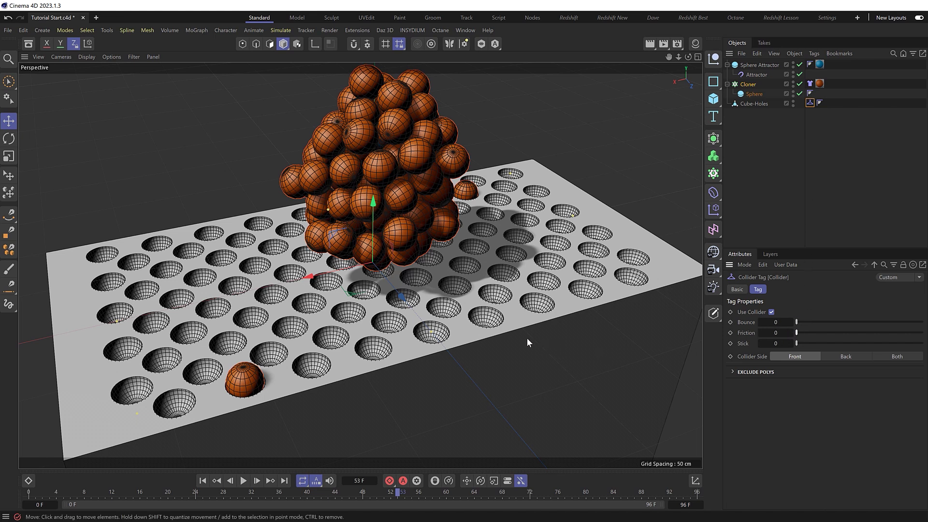
pyautogui.hotkey('shift', 'f')
pyautogui.press('F8')
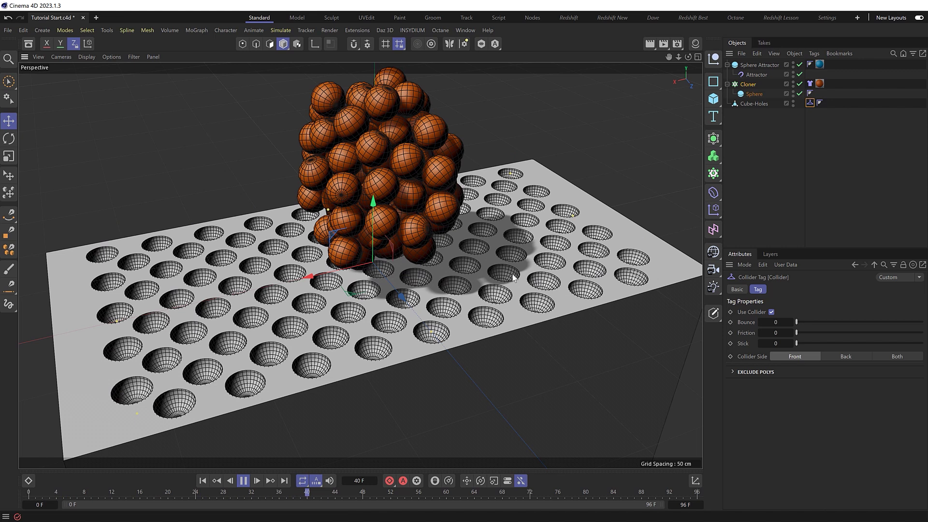
pyautogui.press('F8')
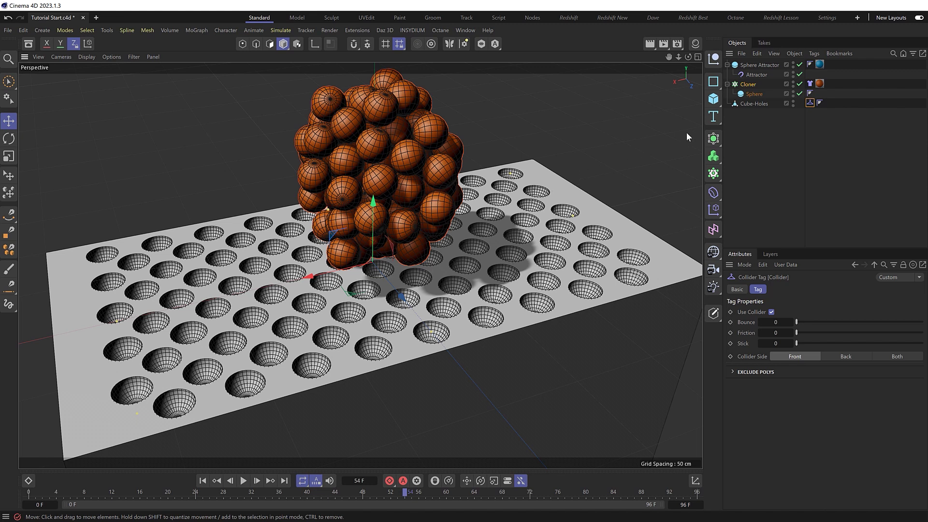
# Step: Turn on With Force in the Cloth tag's Mix Animation and play from the start
pyautogui.click(810, 84)
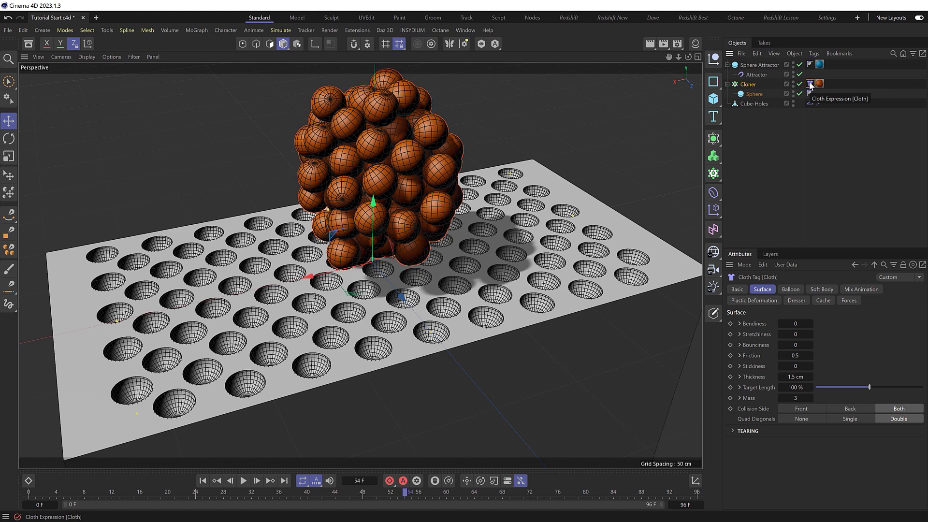
pyautogui.click(861, 289)
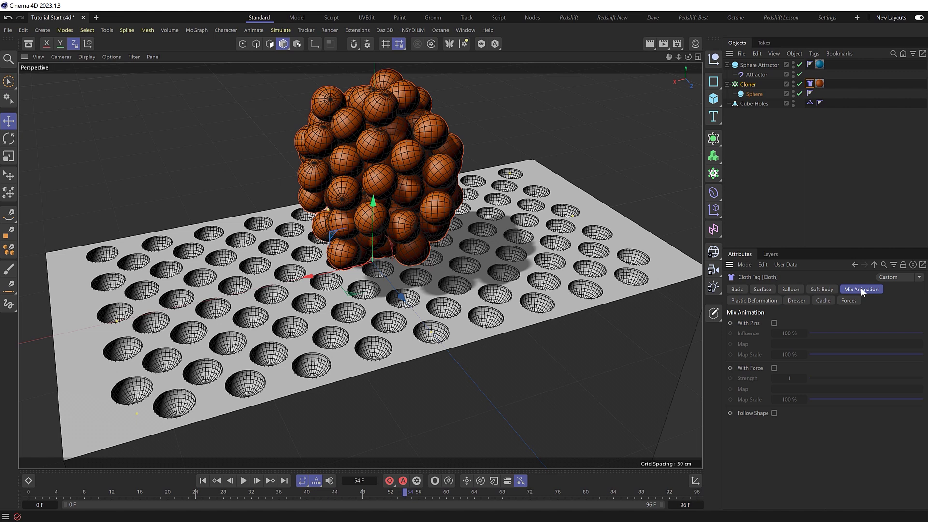
pyautogui.click(774, 368)
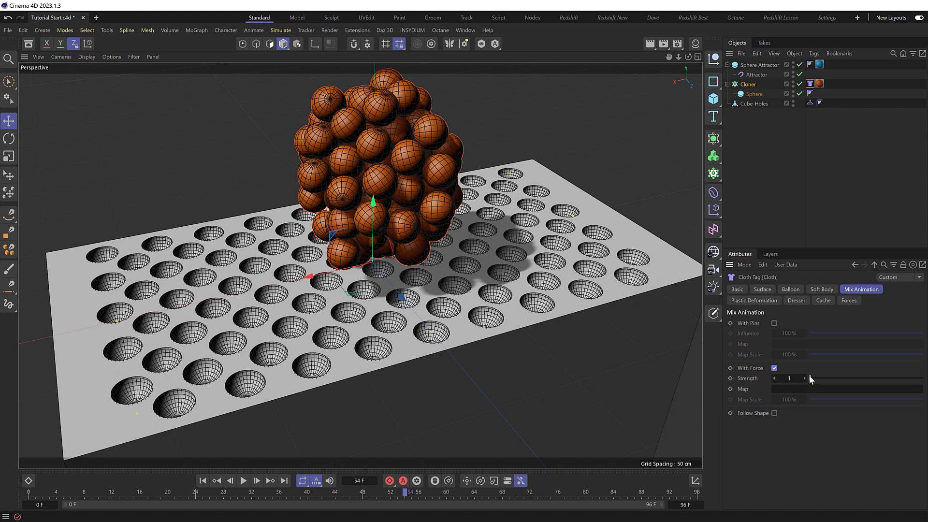
pyautogui.hotkey('shift', 'f')
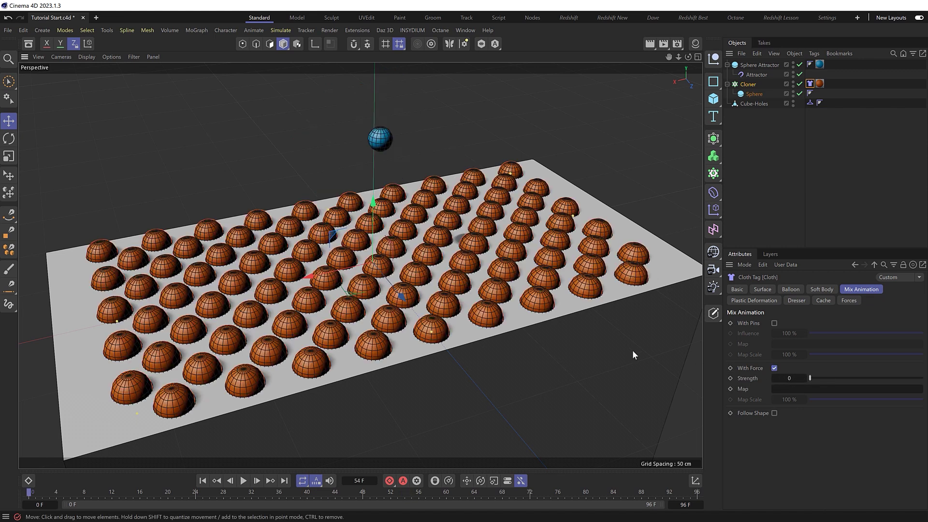
pyautogui.press('F8')
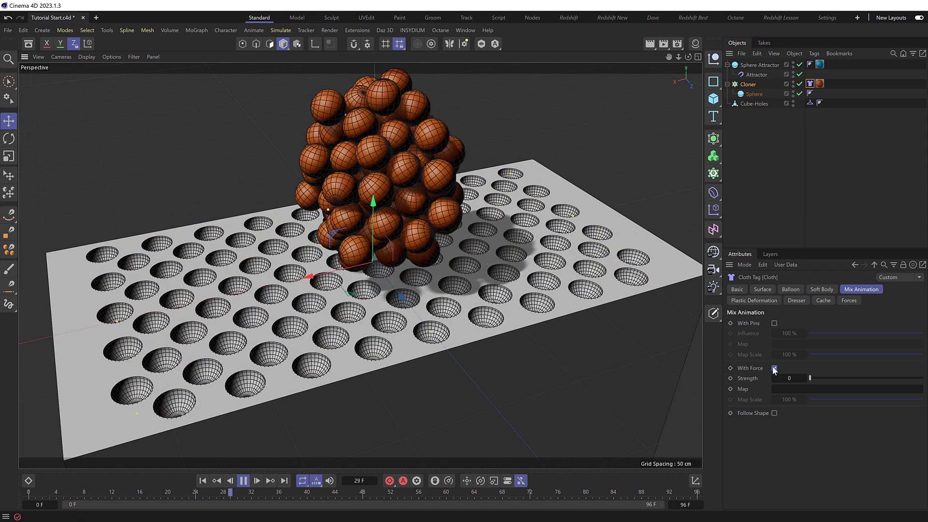
# Step: Test higher force strengths, then reset Strength to 0 and replay
pyautogui.moveTo(810, 378); pyautogui.dragTo(832, 378)
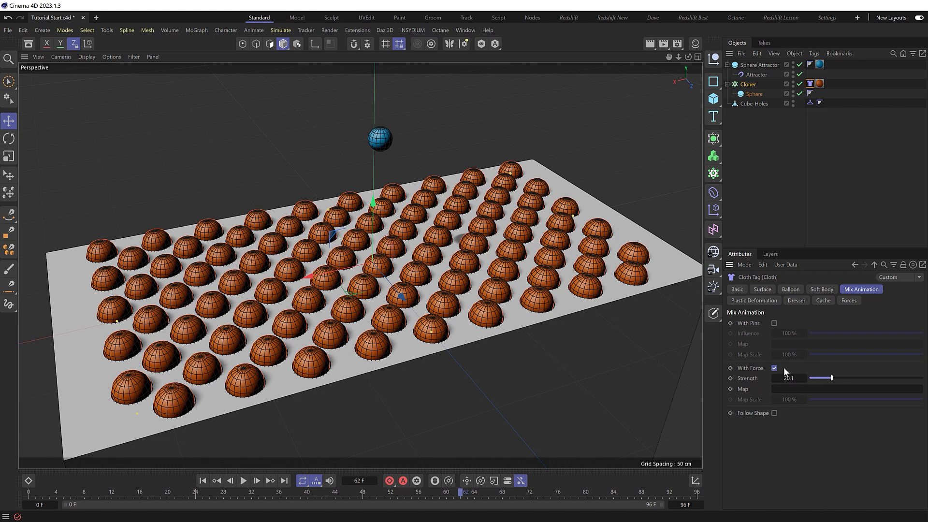
pyautogui.press('space')
pyautogui.moveTo(799, 378); pyautogui.dragTo(784, 378)
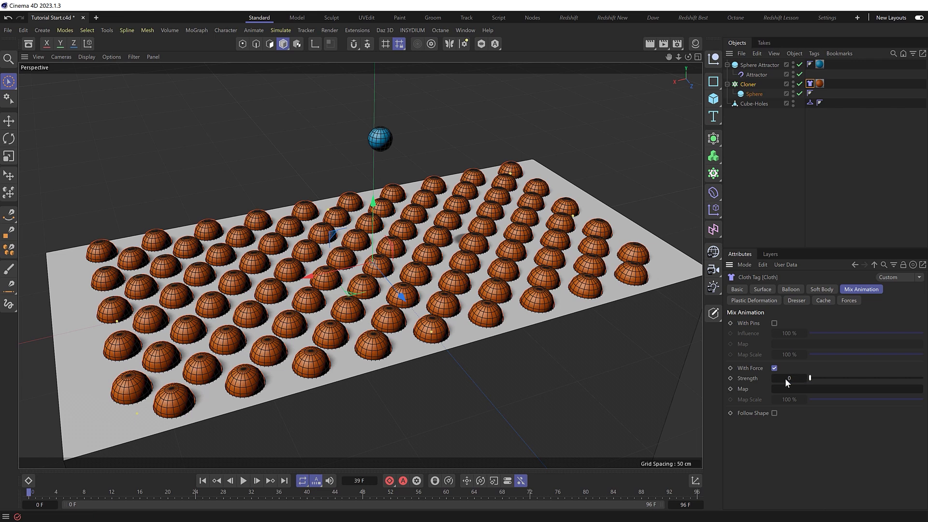
pyautogui.press('F8')
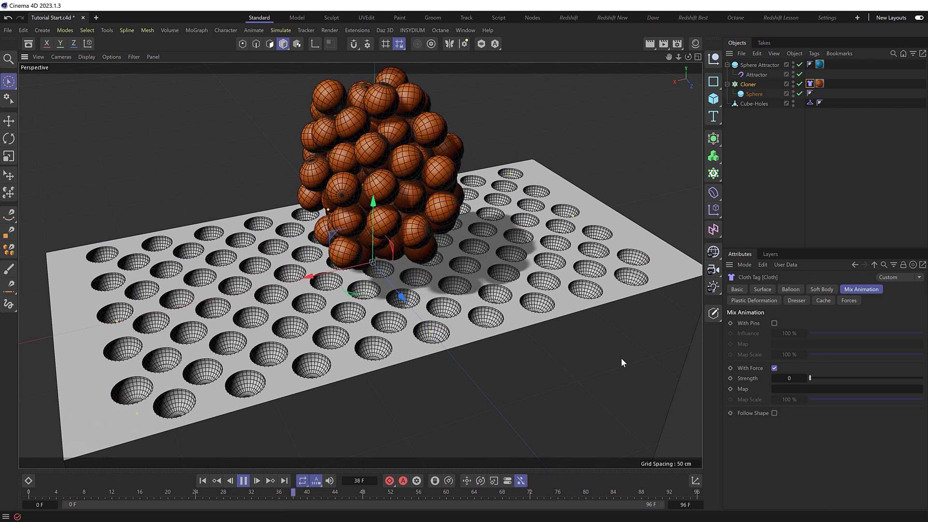
pyautogui.press('F8')
# Step: Keyframe force Strength 0 at frame 40 and 100 at frame 96, then preview
pyautogui.click(256, 480)
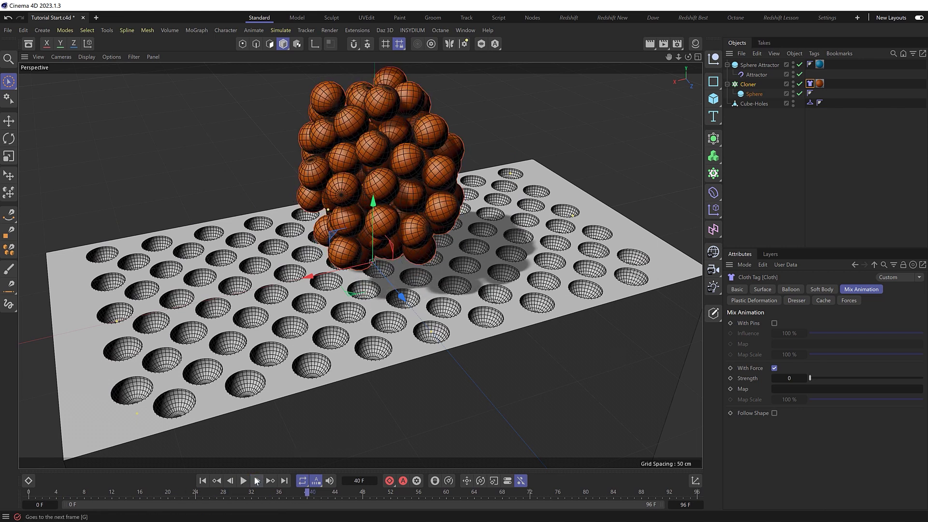
pyautogui.click(730, 378)
pyautogui.click(696, 492)
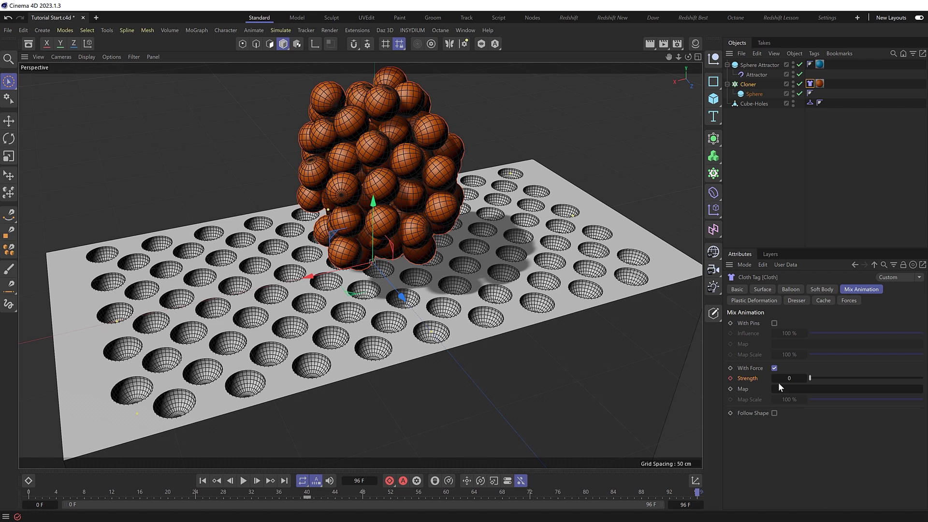
pyautogui.click(790, 377)
pyautogui.write('100')
pyautogui.press('Return')
pyautogui.click(731, 378)
pyautogui.press('F8')
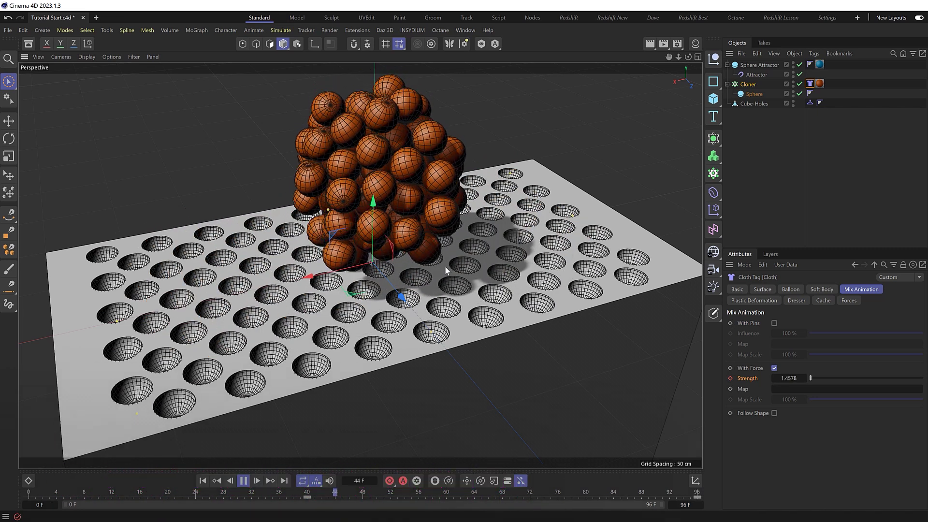
pyautogui.press('F8')
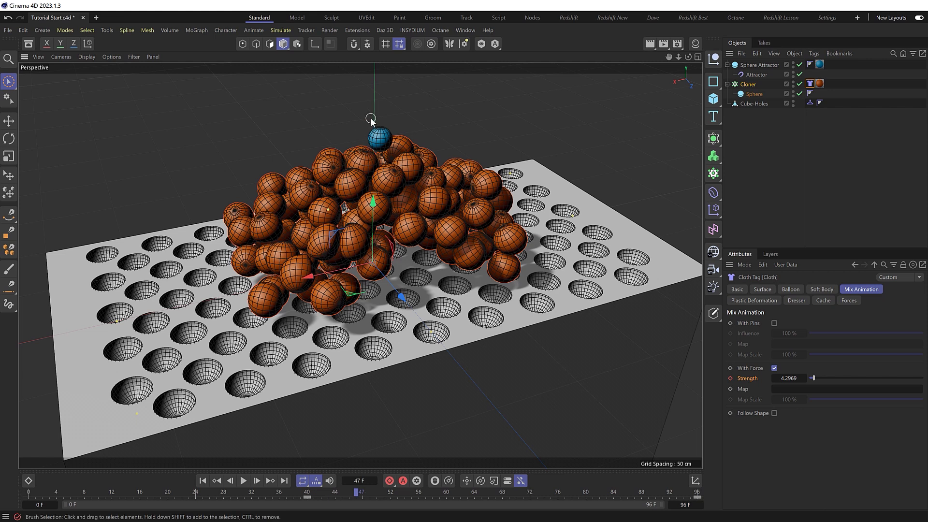
# Step: Rewind to frame 0 and copy the Strength animation track
pyautogui.hotkey('shift', 'f')
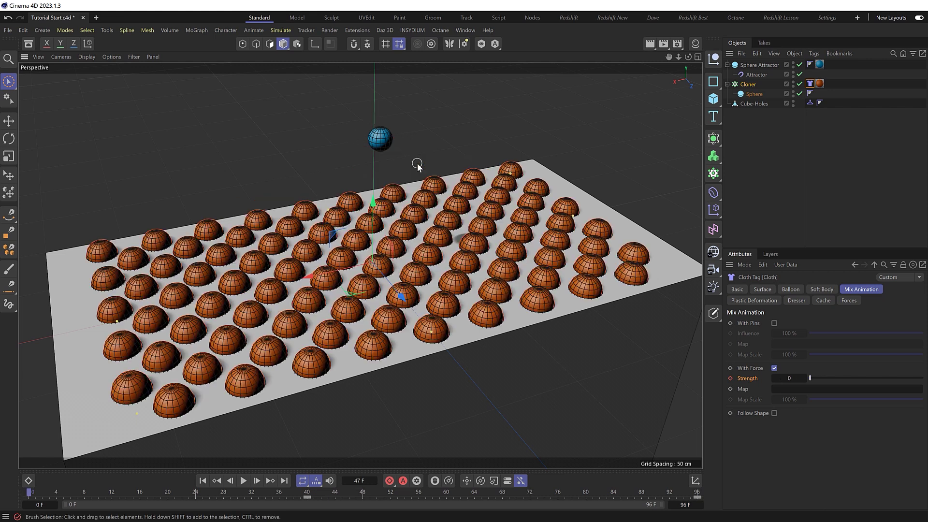
pyautogui.rightClick(749, 379)
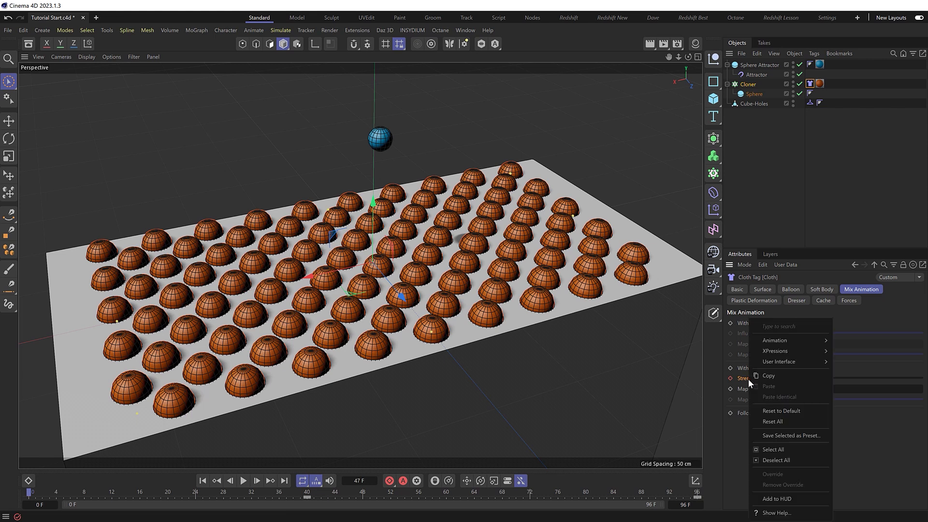
pyautogui.moveTo(782, 340)
pyautogui.click(876, 399)
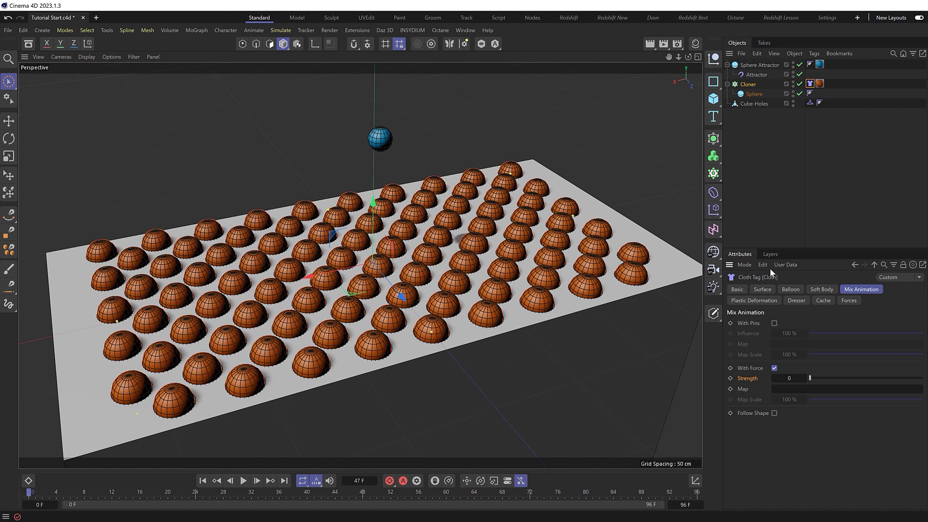
# Step: Add a Vertex Map tag to the Cloner and show its settings
pyautogui.click(742, 85)
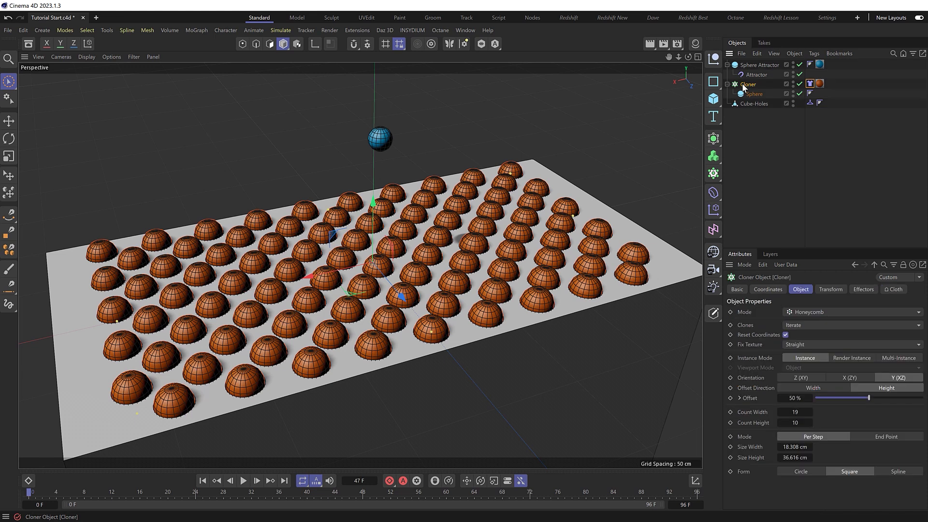
pyautogui.hotkey('shift', 'c')
pyautogui.write('verte')
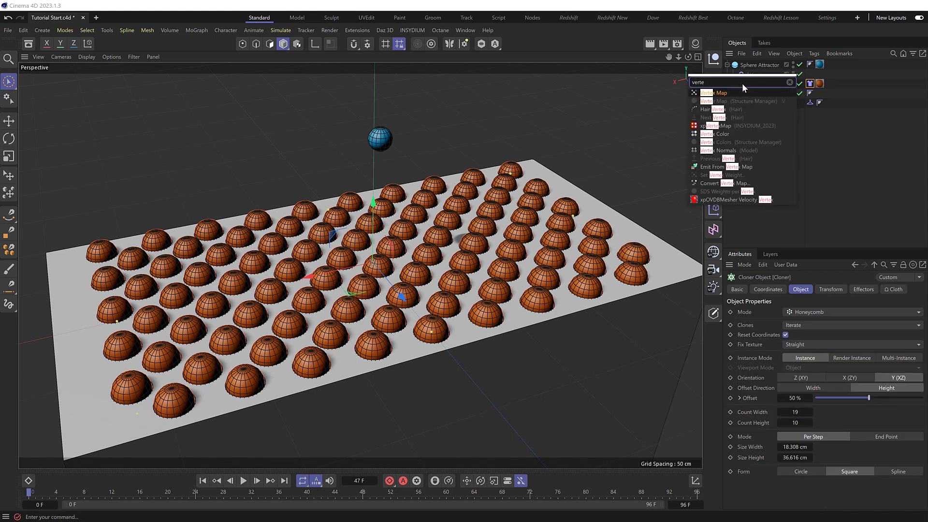
pyautogui.click(727, 93)
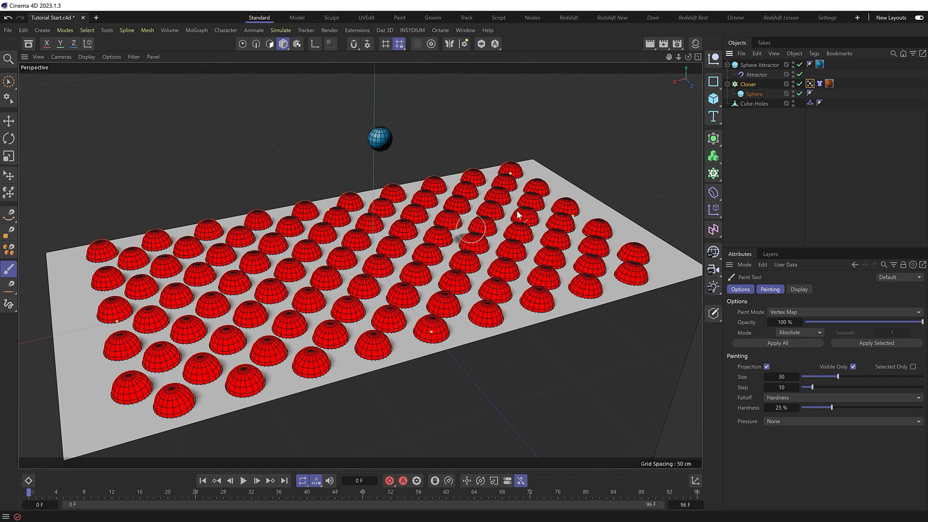
pyautogui.click(810, 84)
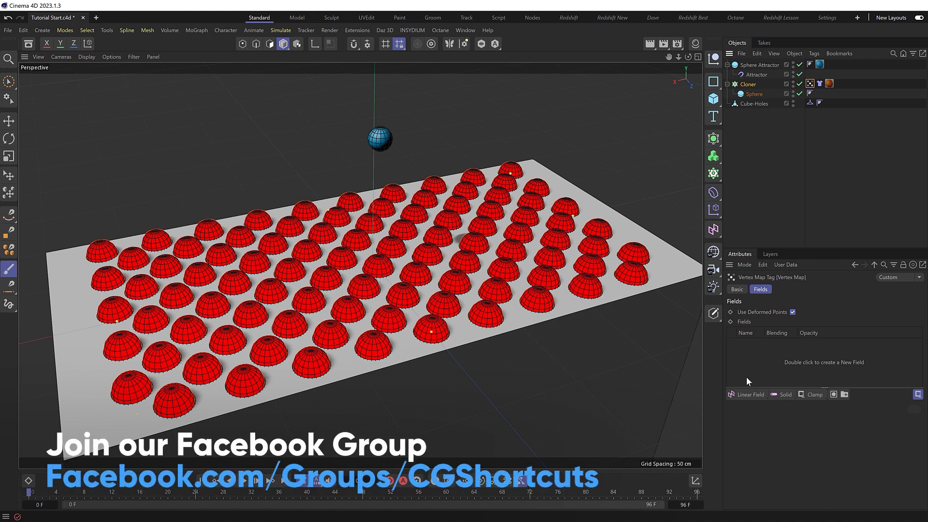
# Step: Add a Linear Field to the Vertex Map tag's Fields list
pyautogui.click(744, 394)
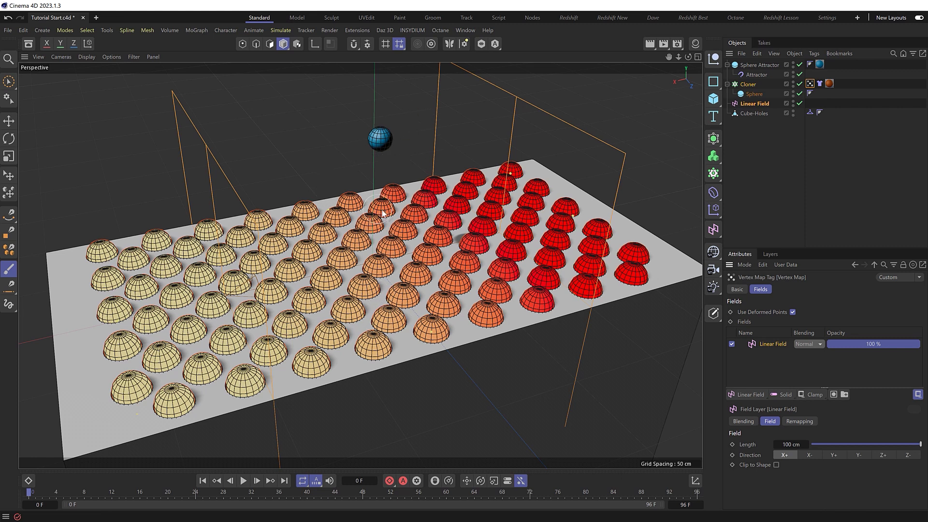
# Step: Point the Linear Field along Y+, shorten its Length to 16 cm, and test-play the simulation
pyautogui.click(833, 455)
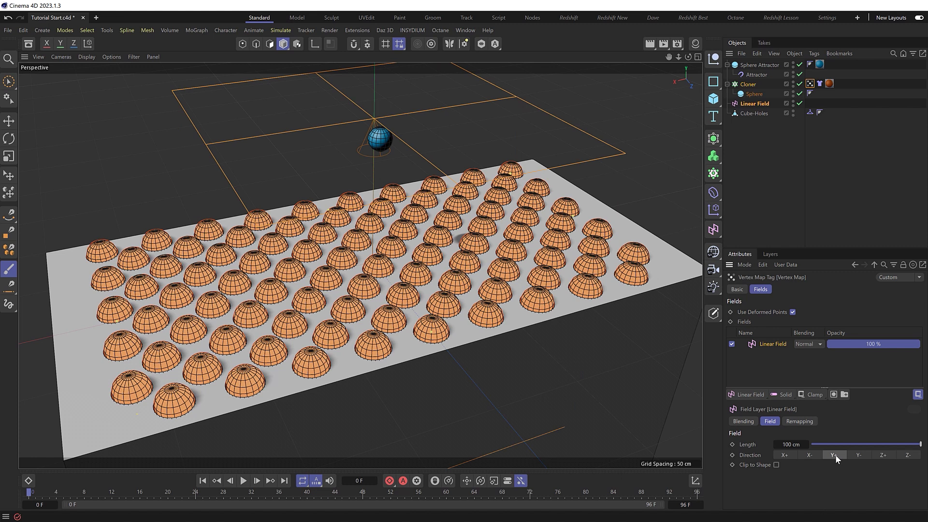
pyautogui.moveTo(920, 444); pyautogui.dragTo(829, 455)
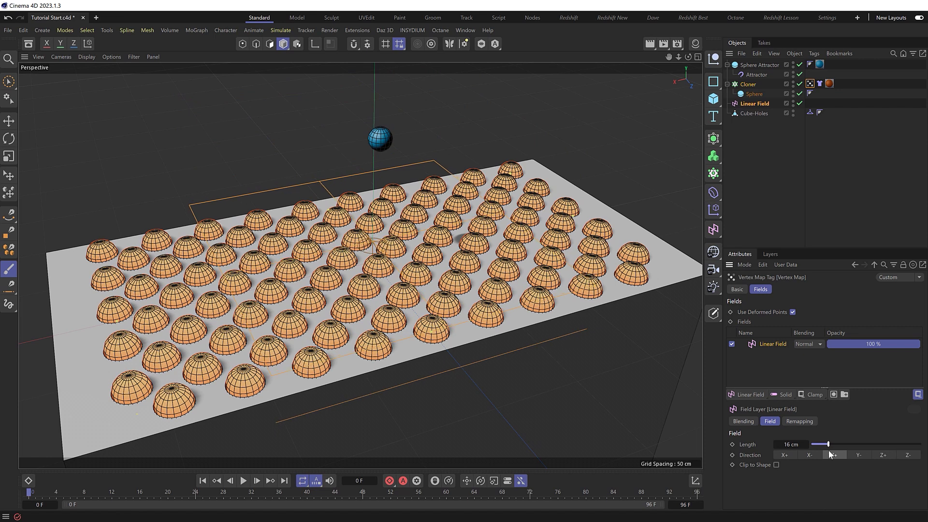
pyautogui.click(243, 481)
pyautogui.click(243, 481)
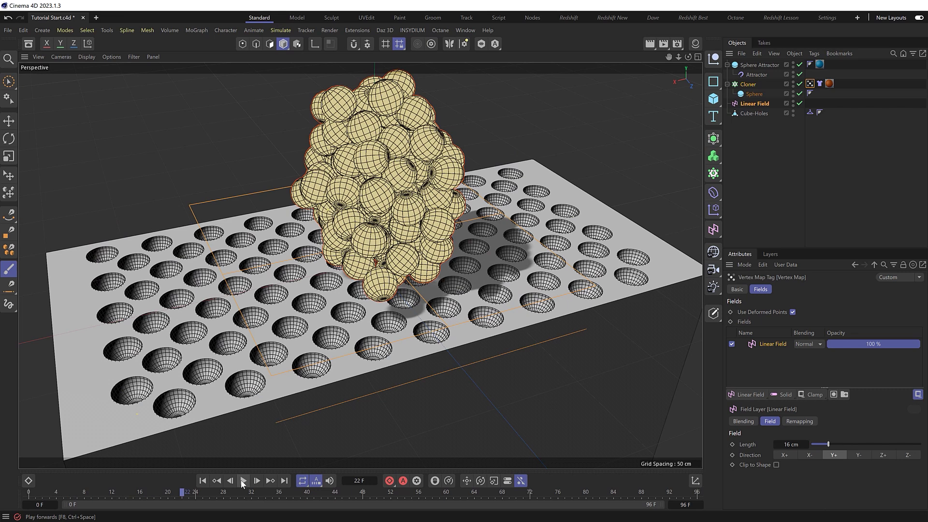
# Step: Move the Linear Field beneath the plane, rewind to frame 0, and open the cloth's Mix Animation settings
pyautogui.keyDown('alt'); pyautogui.moveTo(474, 350); pyautogui.dragTo(483, 295); pyautogui.keyUp('alt')
pyautogui.click(754, 103)
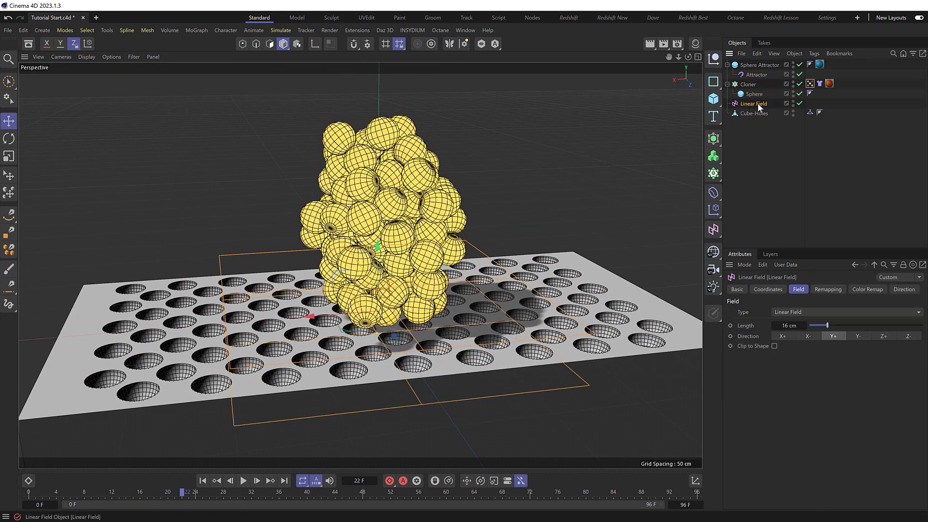
pyautogui.moveTo(375, 258); pyautogui.dragTo(387, 338)
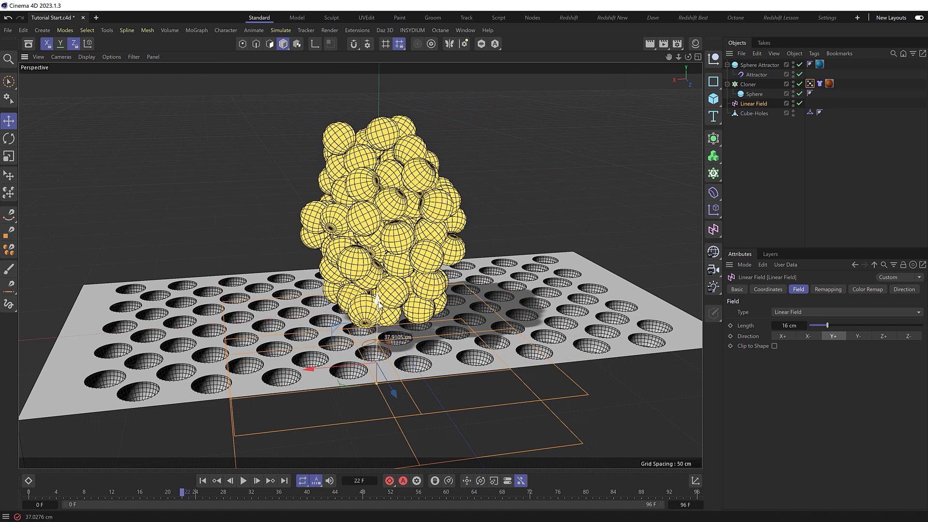
pyautogui.click(202, 481)
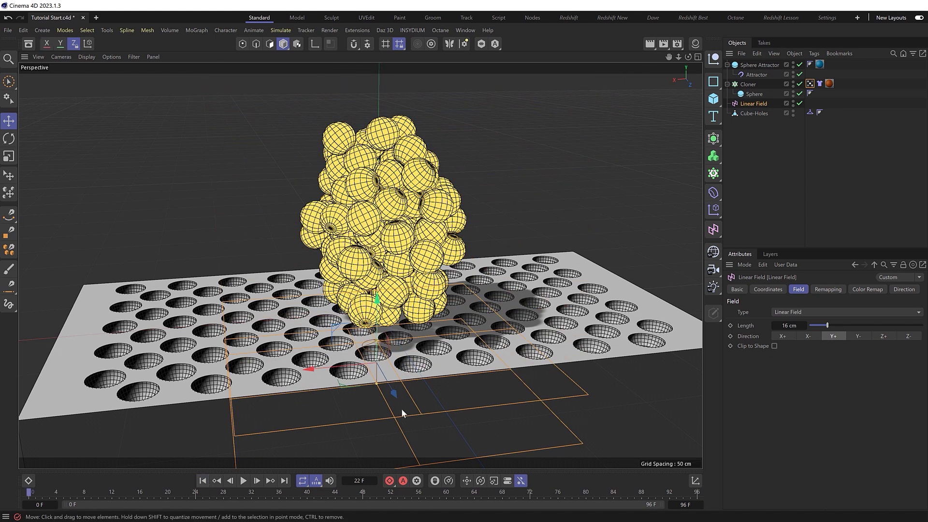
pyautogui.click(820, 83)
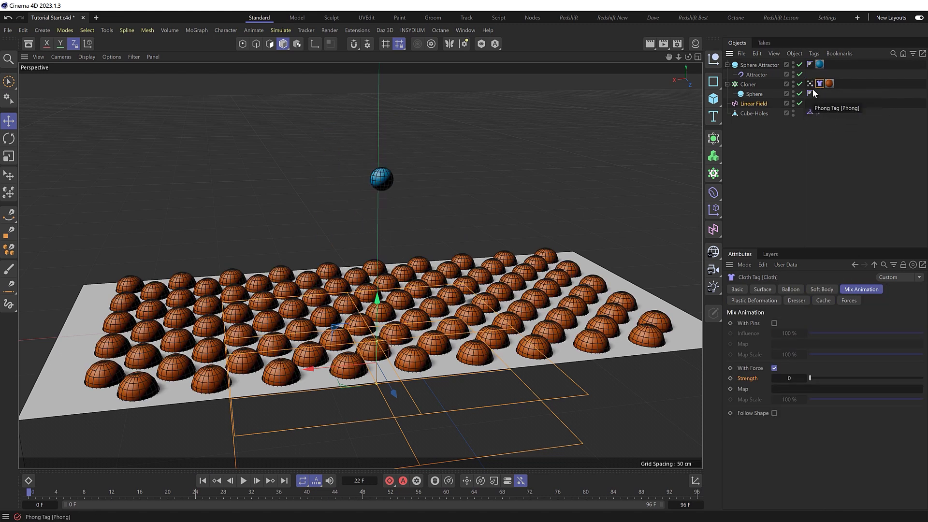
# Step: Use the Vertex Map as the Mix Animation map at Strength 15, then move the Linear Field up
pyautogui.moveTo(810, 85); pyautogui.dragTo(779, 393)
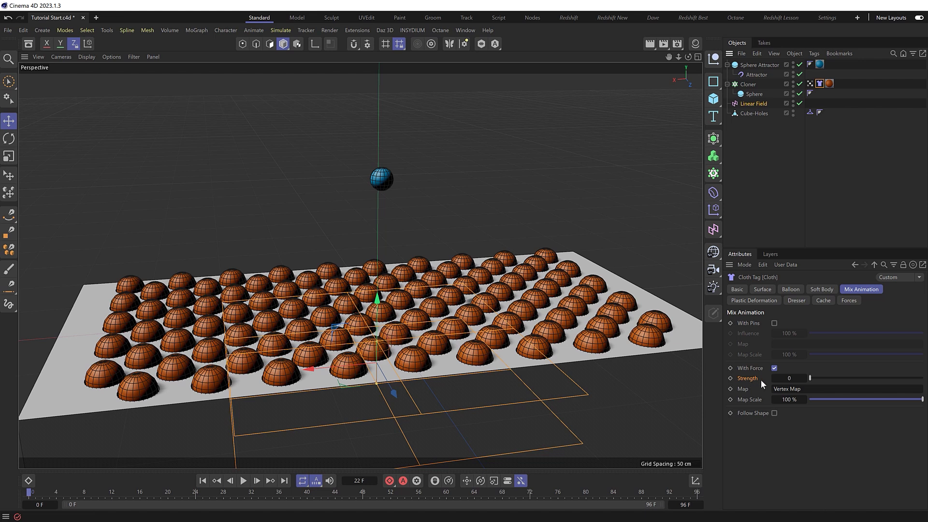
pyautogui.click(790, 379)
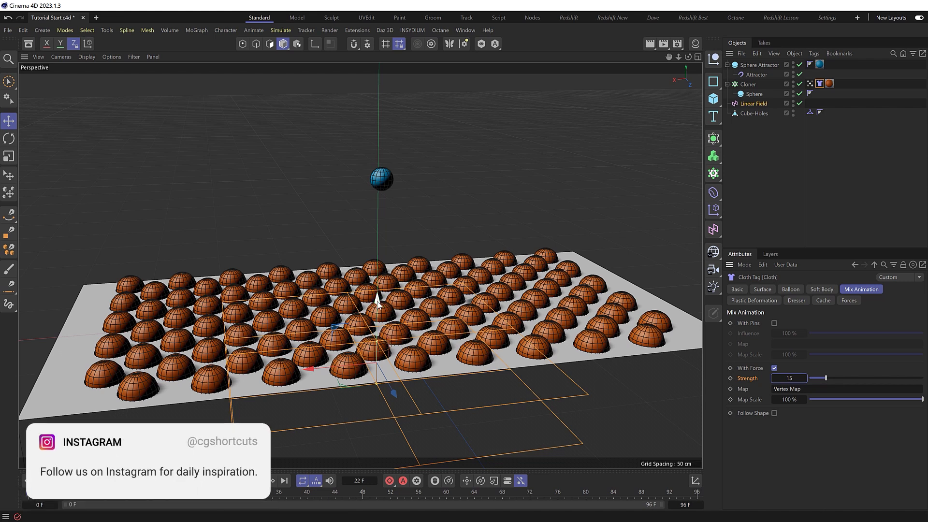
pyautogui.press('F8')
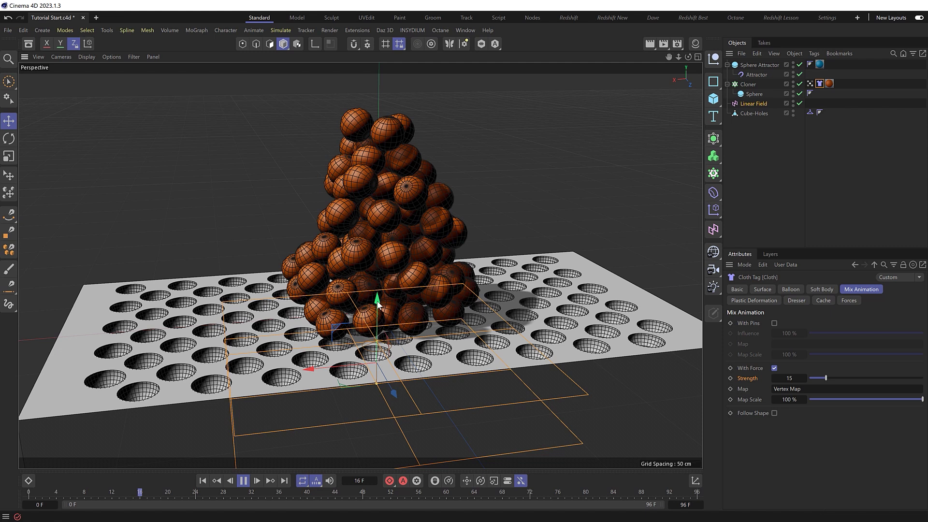
pyautogui.moveTo(377, 302); pyautogui.dragTo(401, 112)
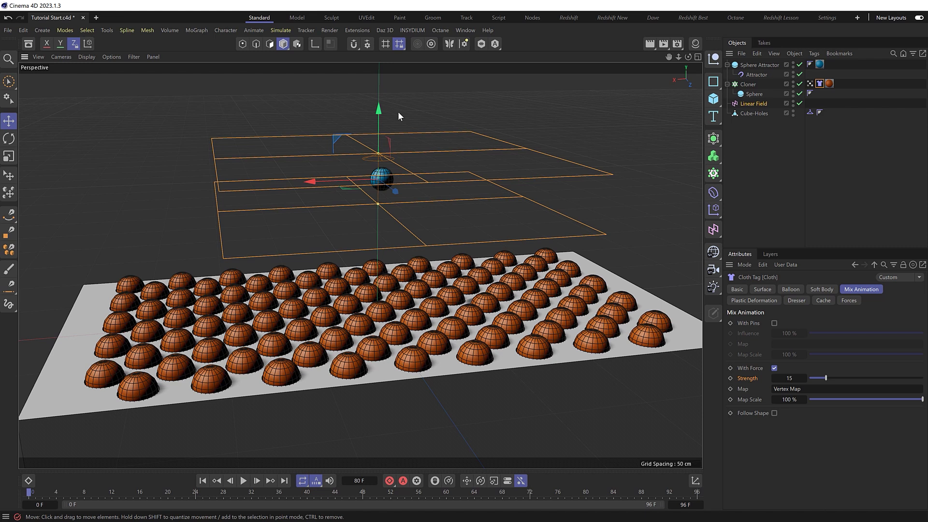
# Step: In a single Front view, place the Linear Field just below the floor
pyautogui.moveTo(379, 111); pyautogui.dragTo(365, 344)
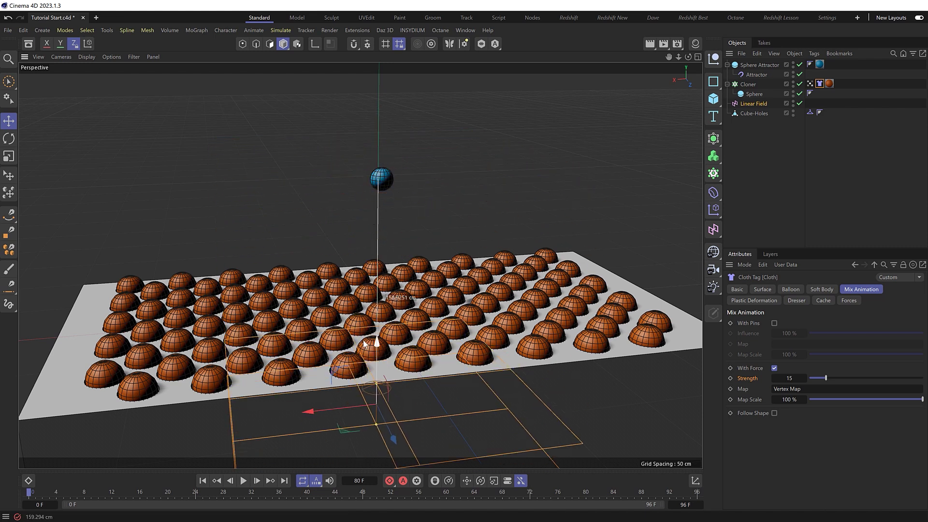
pyautogui.middleClick(355, 292)
pyautogui.middleClick(556, 356)
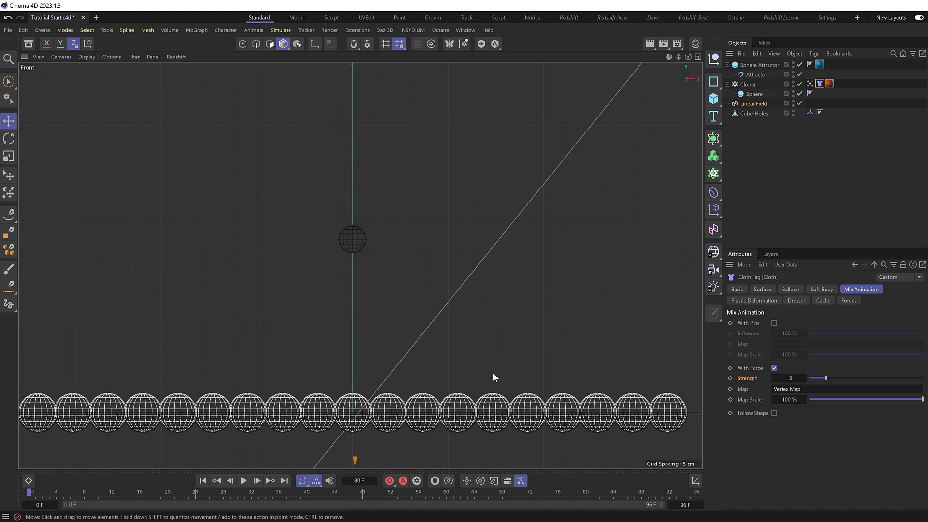
pyautogui.keyDown('alt'); pyautogui.moveTo(474, 394); pyautogui.dragTo(482, 273, button='middle'); pyautogui.keyUp('alt')
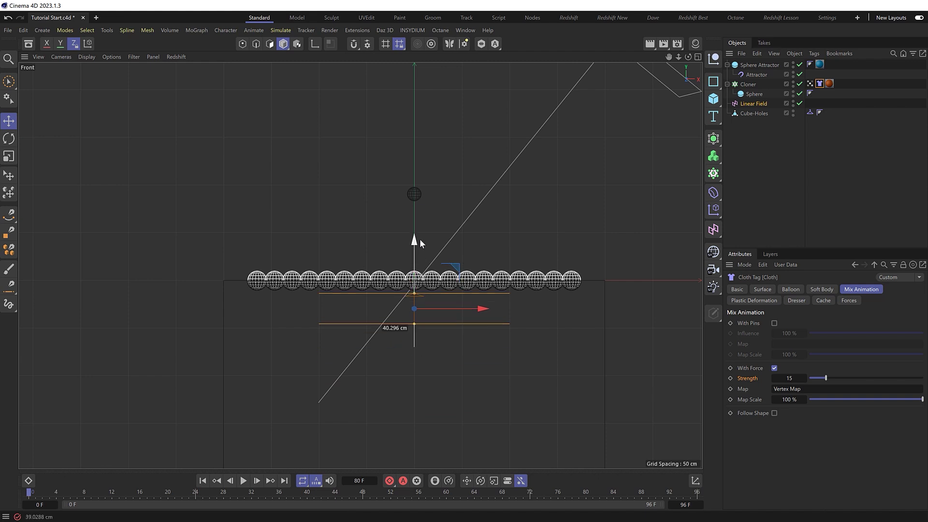
pyautogui.moveTo(419, 247); pyautogui.dragTo(419, 247)
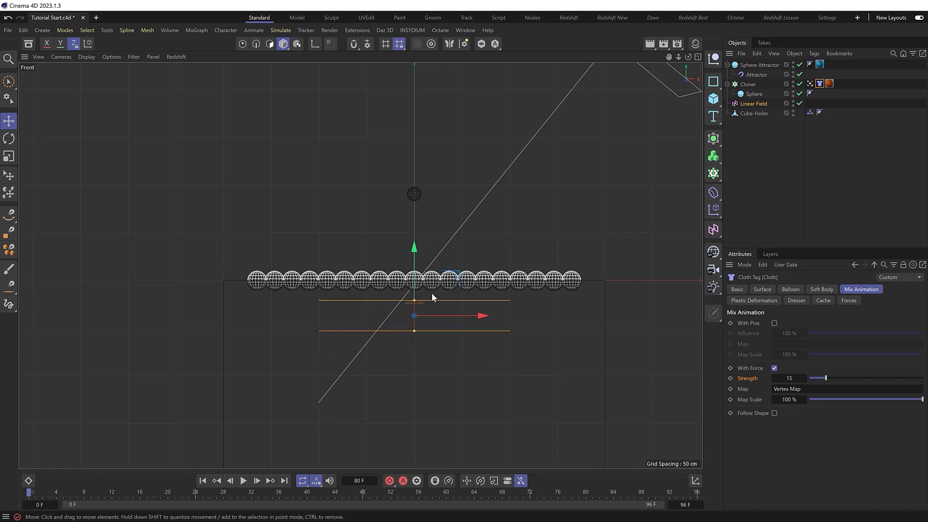
# Step: Key the Linear Field's P.Y at -40.74 cm on frame 26, then play to frame 61
pyautogui.click(244, 481)
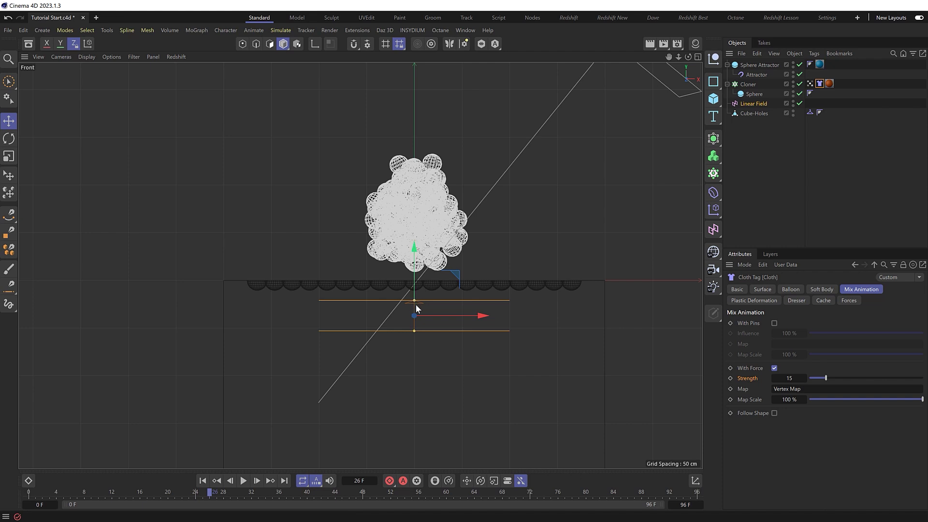
pyautogui.click(760, 104)
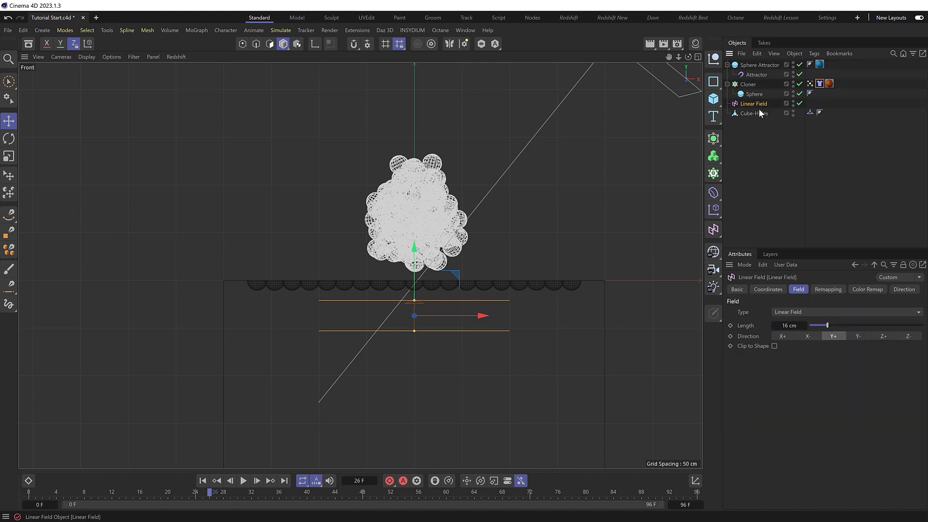
pyautogui.click(767, 289)
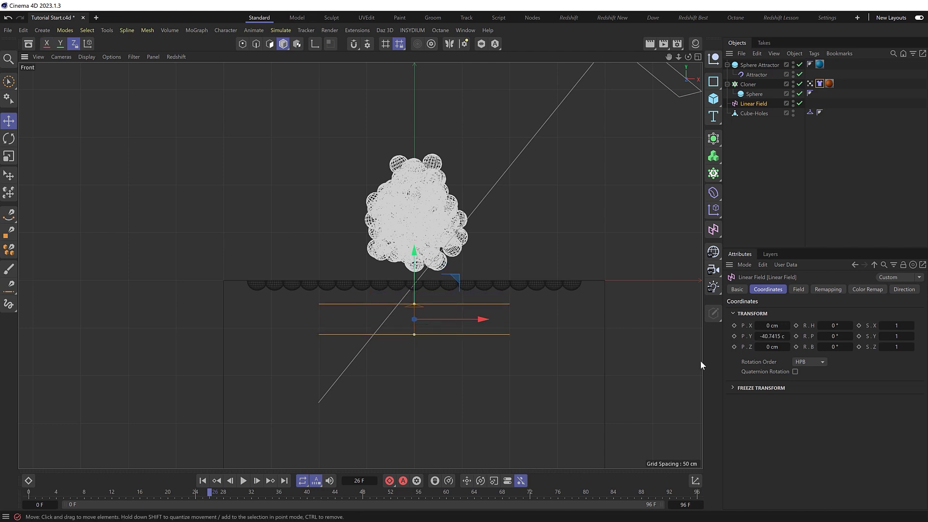
pyautogui.click(245, 481)
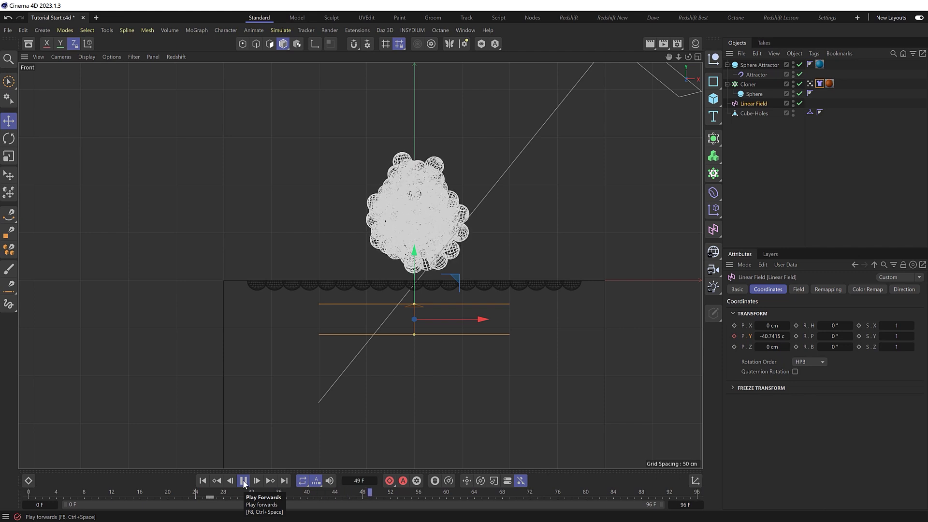
pyautogui.click(244, 481)
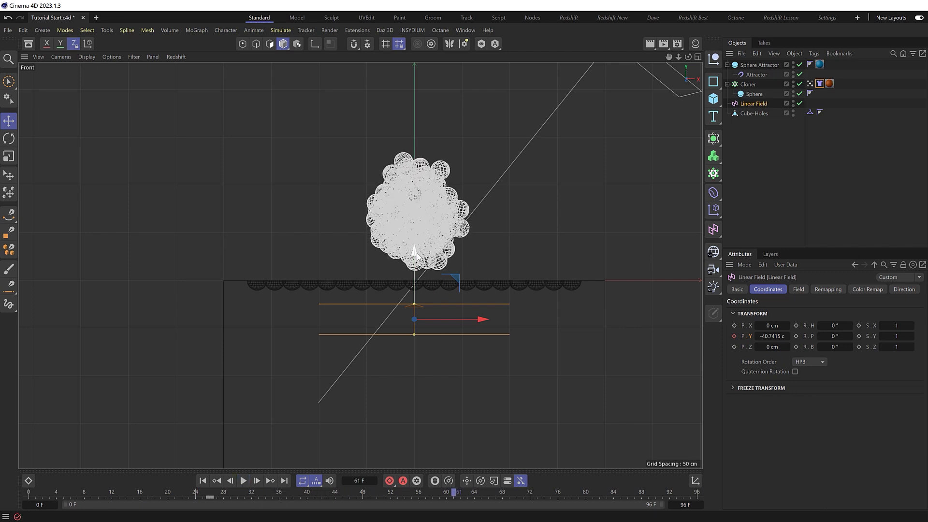
# Step: In the Perspective view, key the Linear Field's Y of 164.03 cm at frame 61 and replay
pyautogui.middleClick(411, 319)
pyautogui.middleClick(256, 239)
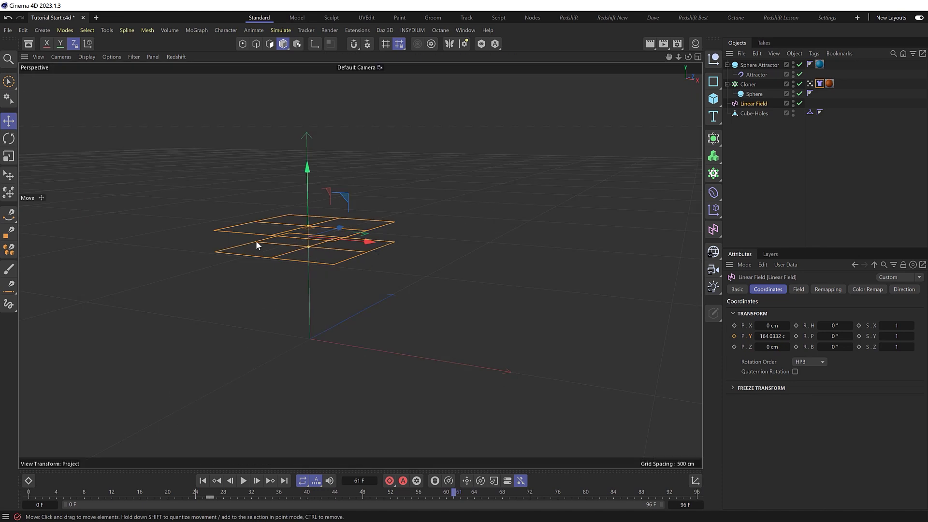
pyautogui.click(810, 84)
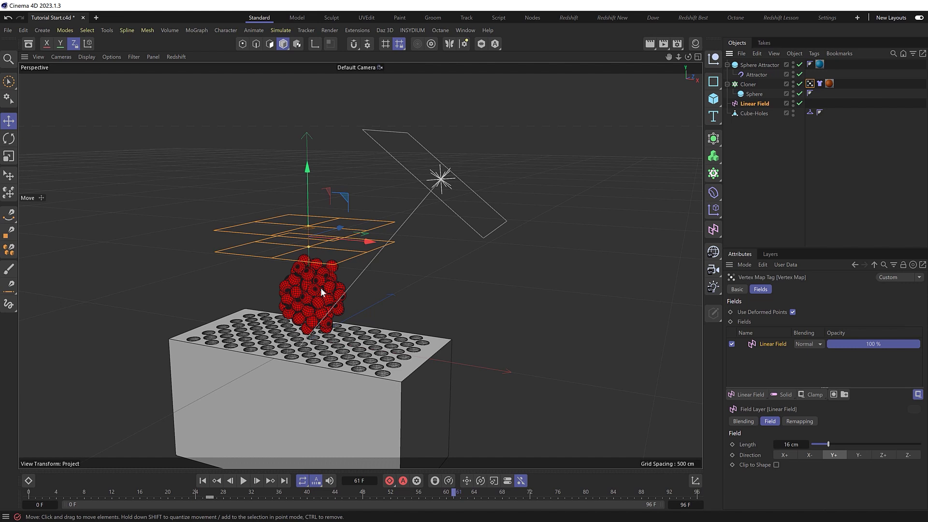
pyautogui.click(763, 104)
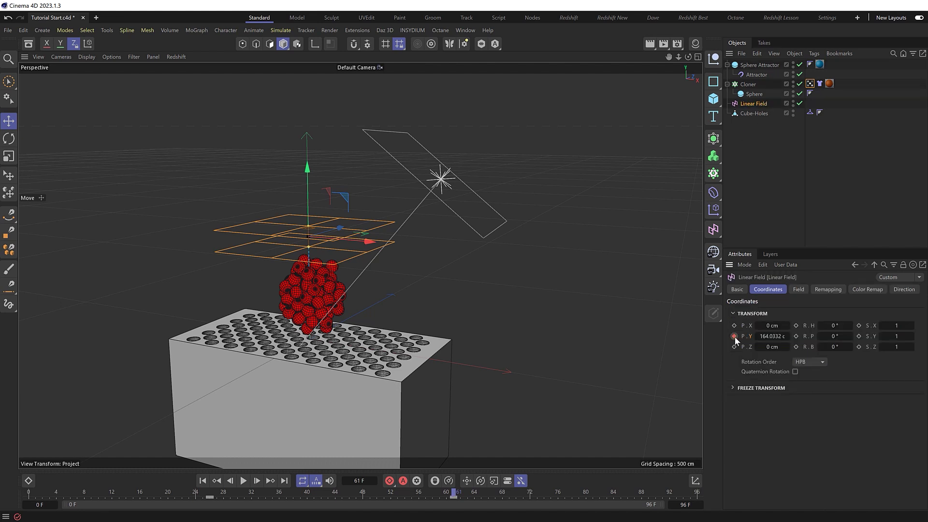
pyautogui.middleClick(527, 306)
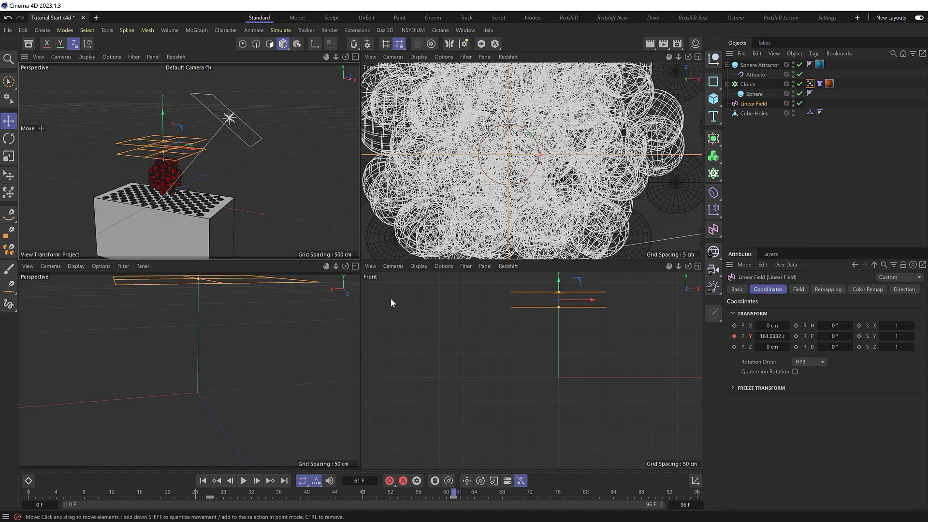
pyautogui.middleClick(165, 352)
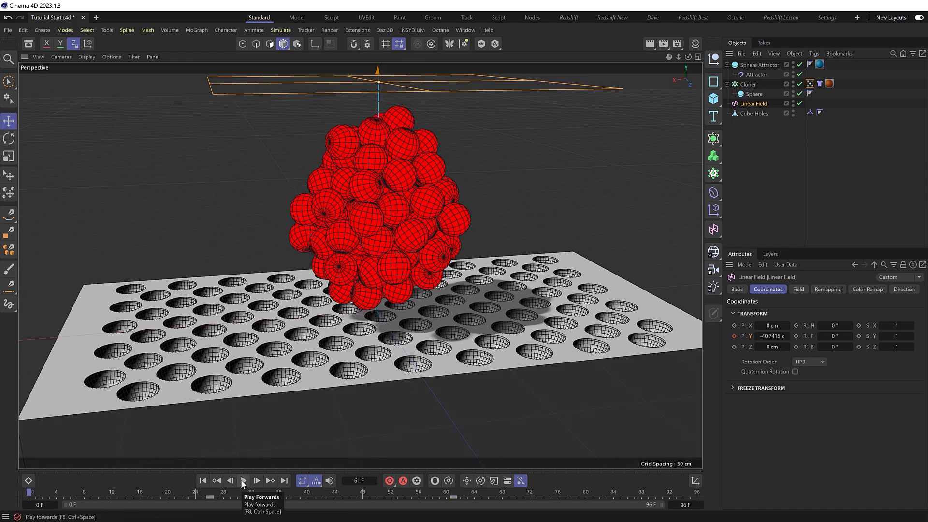
pyautogui.click(243, 481)
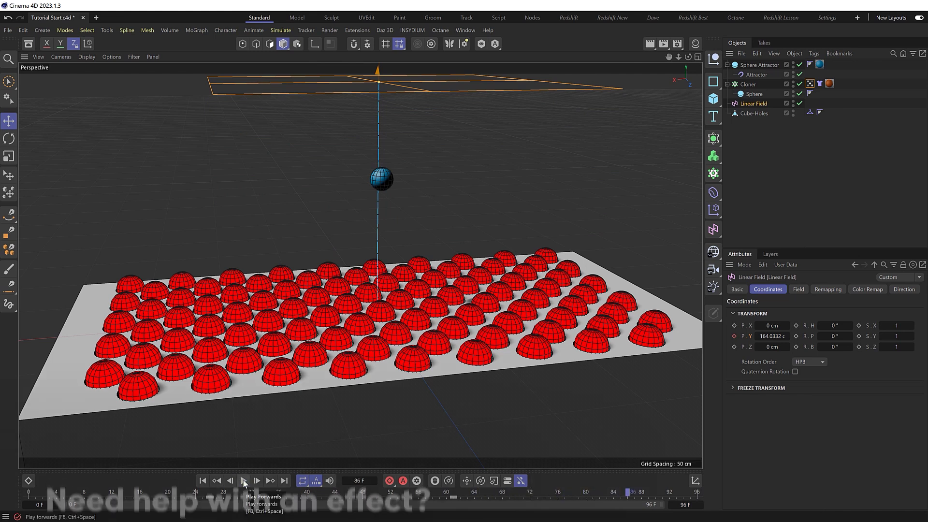
# Step: Set the project's Simulation Substeps to 60 and replay the cloth simulation from frame 0
pyautogui.keyDown('alt'); pyautogui.moveTo(365, 389); pyautogui.dragTo(413, 379); pyautogui.keyUp('alt')
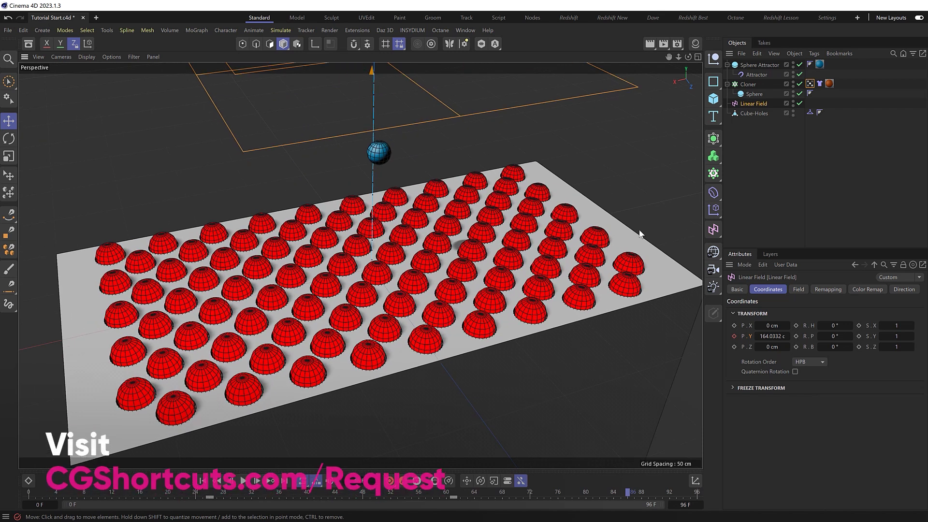
pyautogui.click(787, 196)
pyautogui.hotkey('ctrl', 'd')
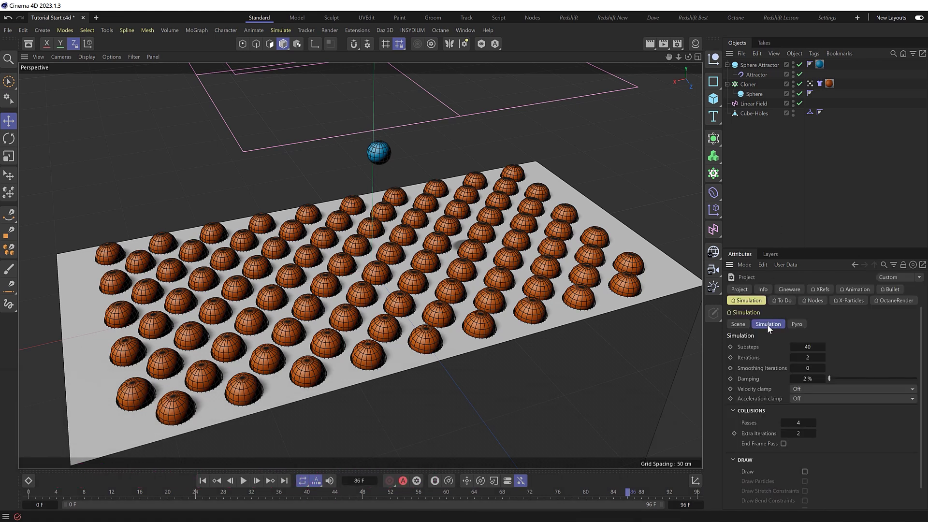
pyautogui.click(806, 347)
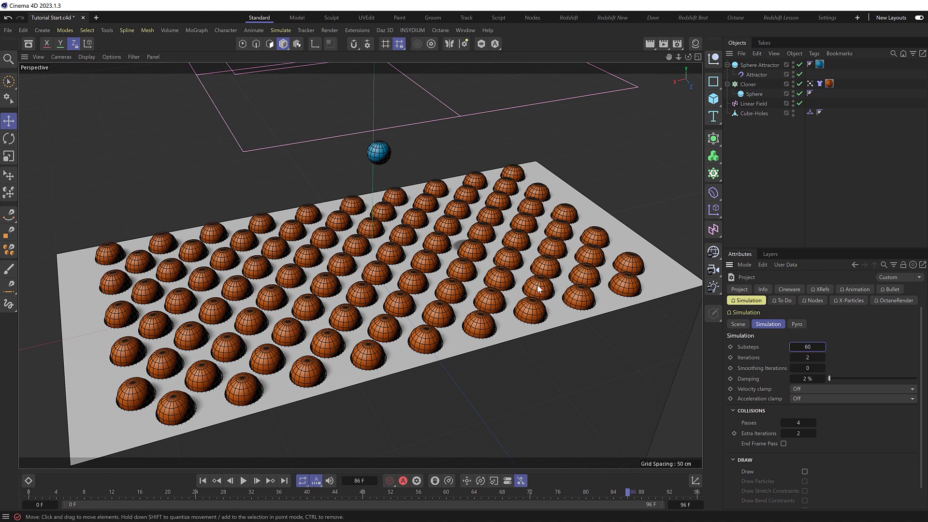
pyautogui.click(202, 481)
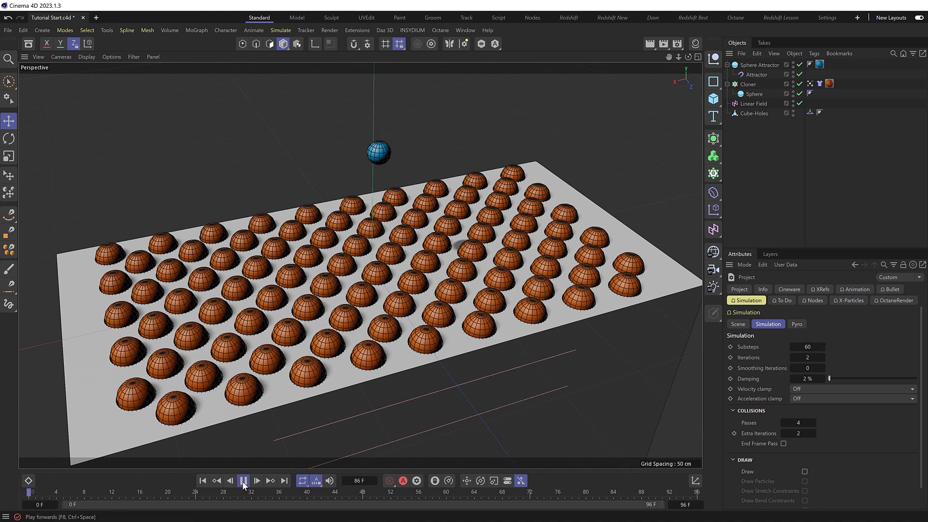
pyautogui.click(243, 481)
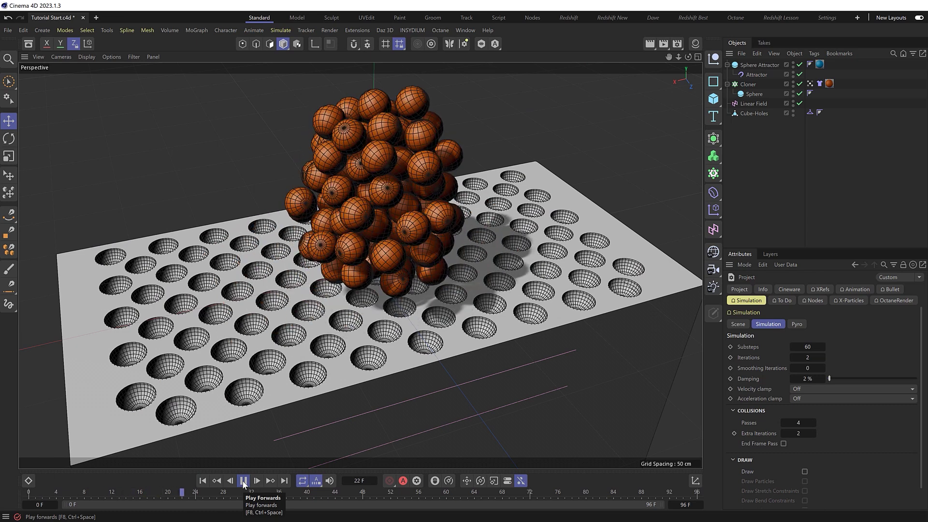